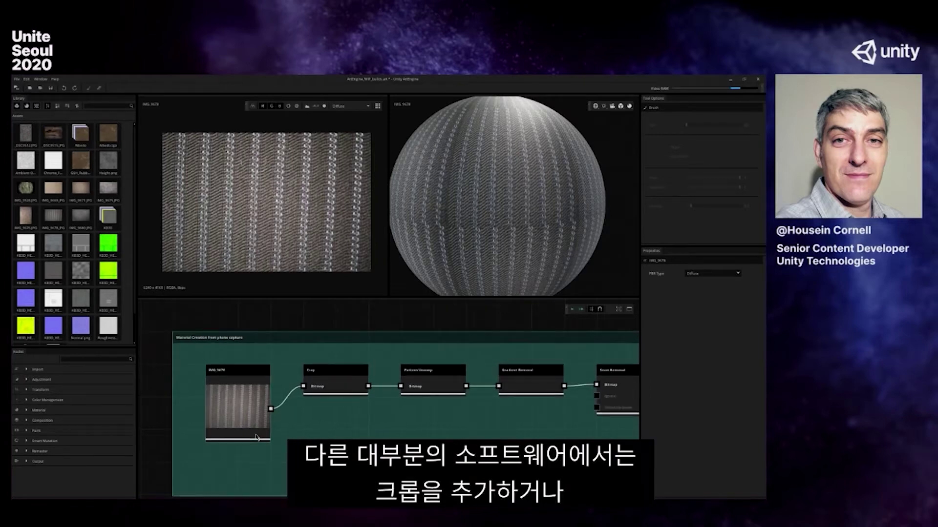
Look over the source photo, the asset library and the Adjustment category of the node library
middle_drag(249, 422, 240, 421)
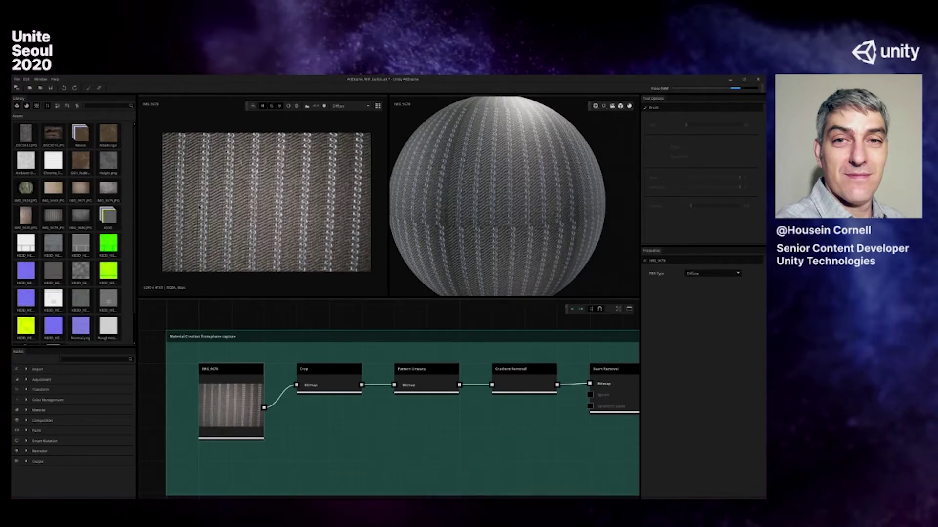
scroll(255, 216, up, 2)
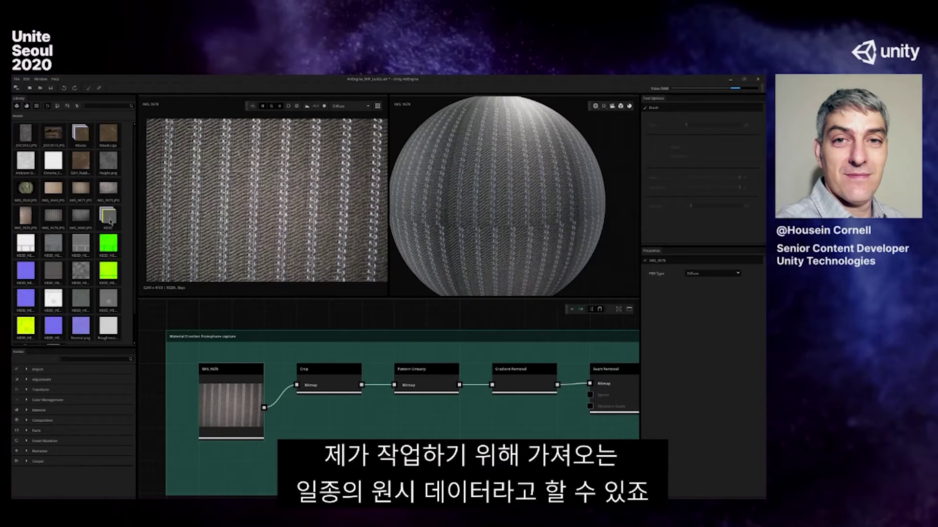
scroll(97, 243, down, 2)
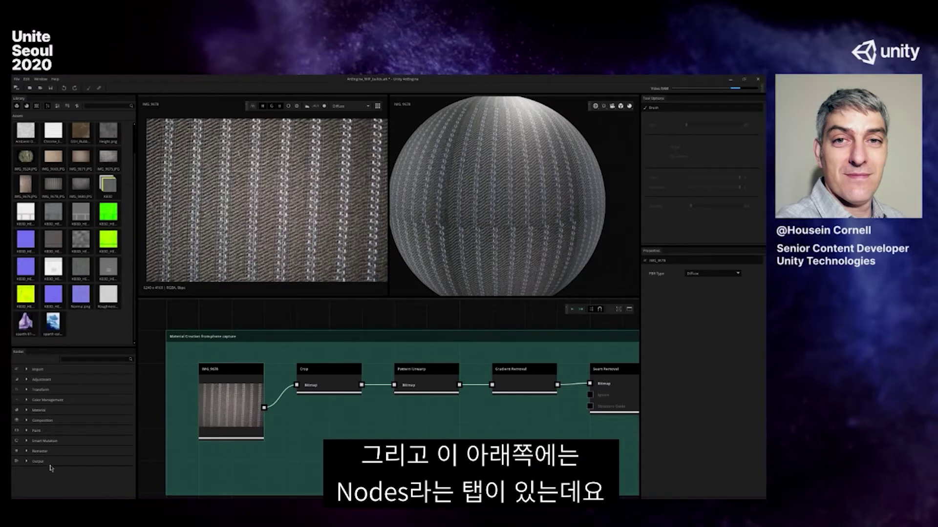
click(27, 380)
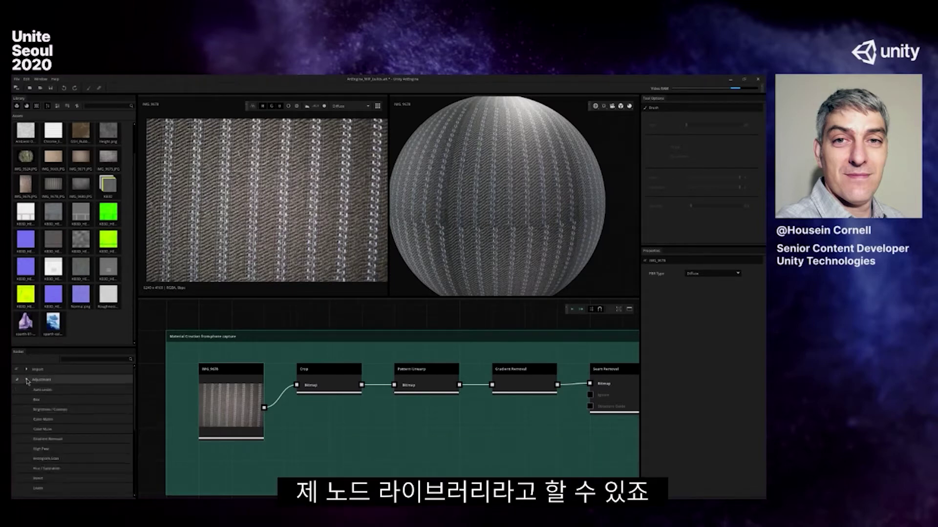
click(27, 380)
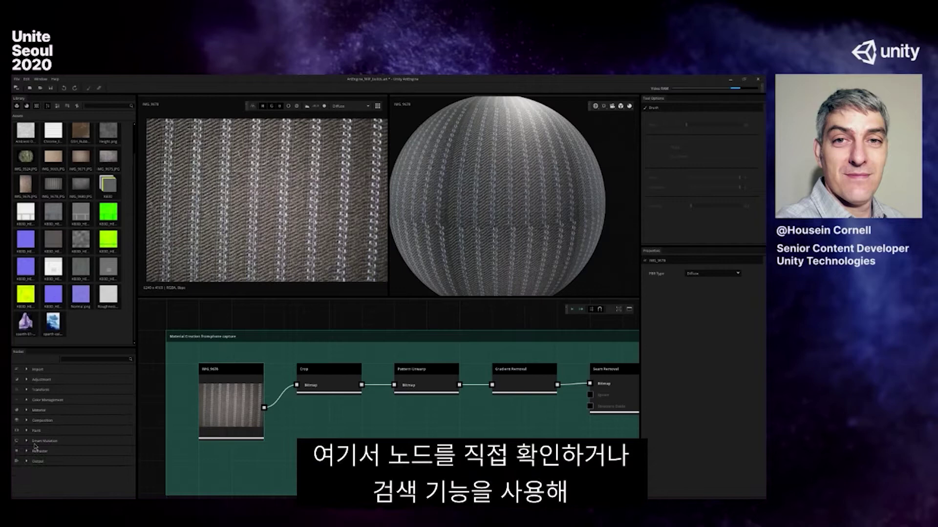
click(69, 359)
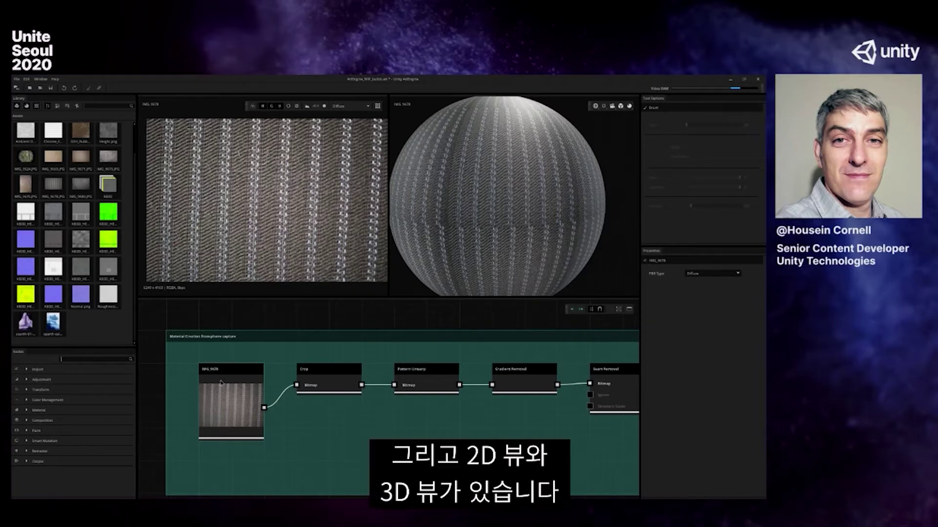
Check the 3D view's geometry choices and examine the fabric photo's seams on the 3D preview
mouse_move(253, 192)
middle_down()
mouse_move(245, 184)
mouse_move(244, 195)
middle_up()
drag(586, 261, 489, 207)
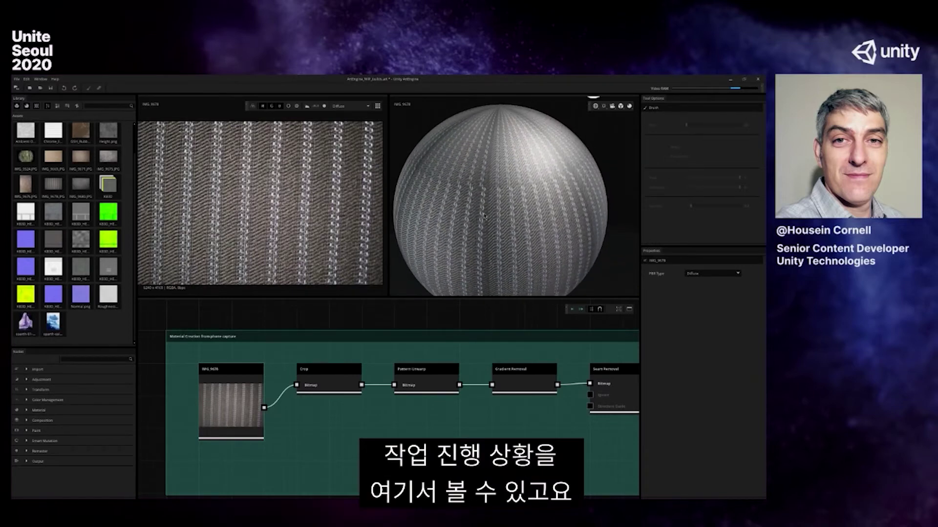
click(621, 106)
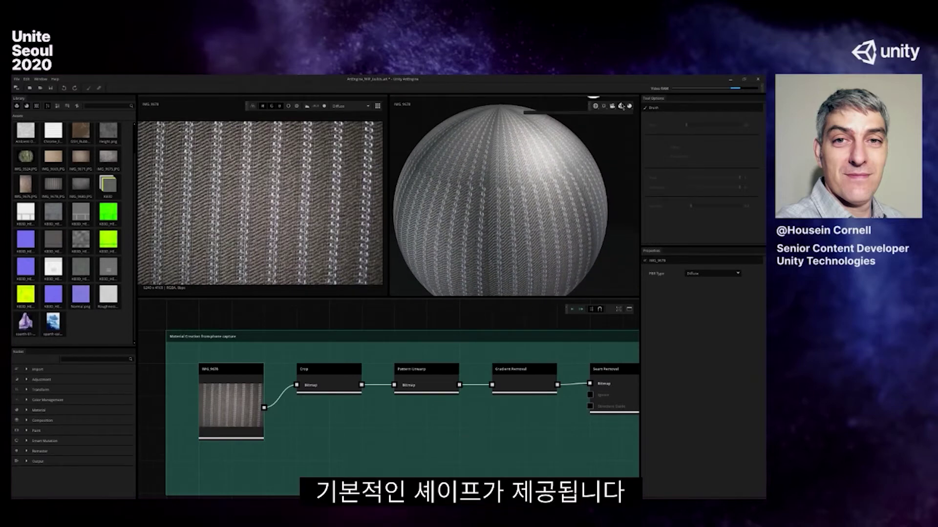
click(607, 122)
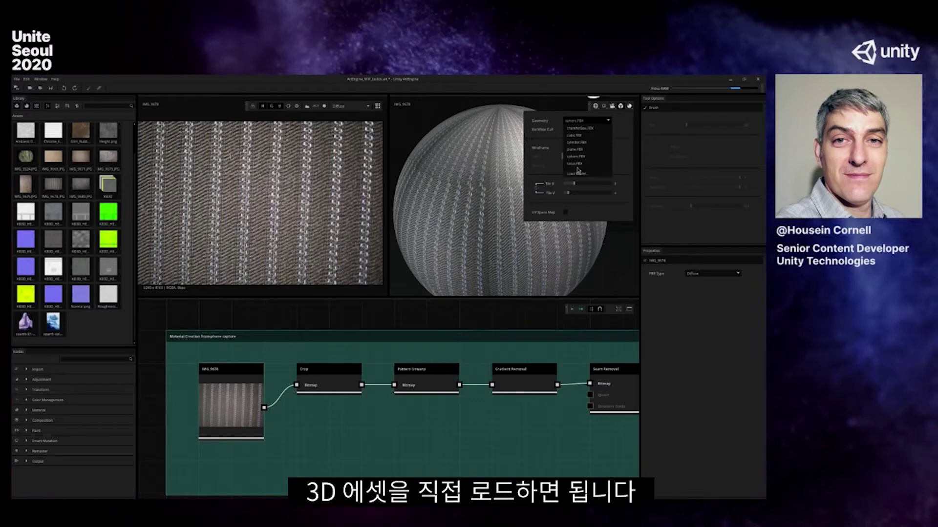
click(587, 137)
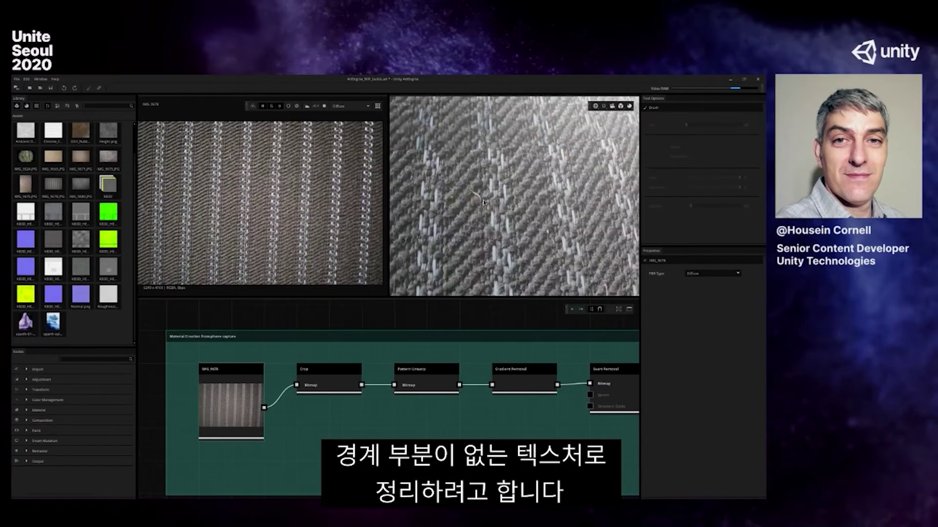
drag(484, 202, 512, 215)
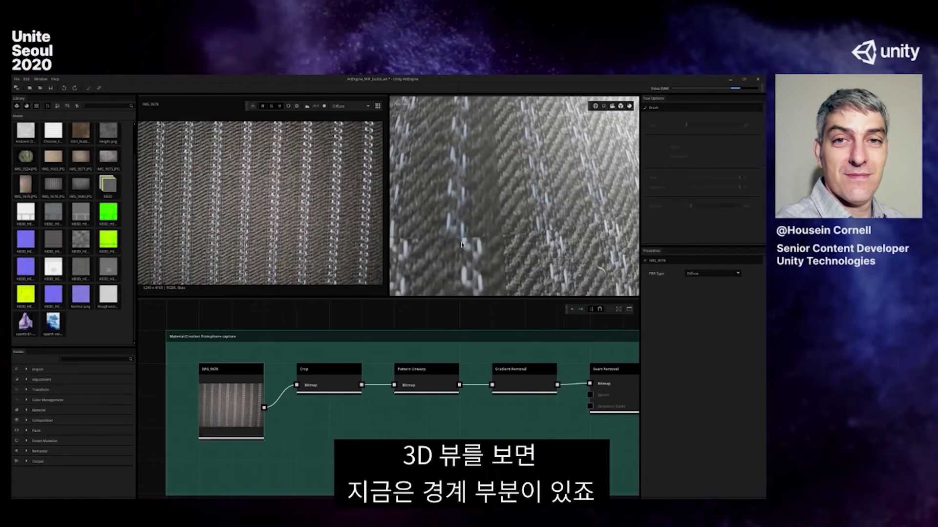
Preview the source photo tiled in the 2D view to examine its edges, and turn tiling back off
click(370, 203)
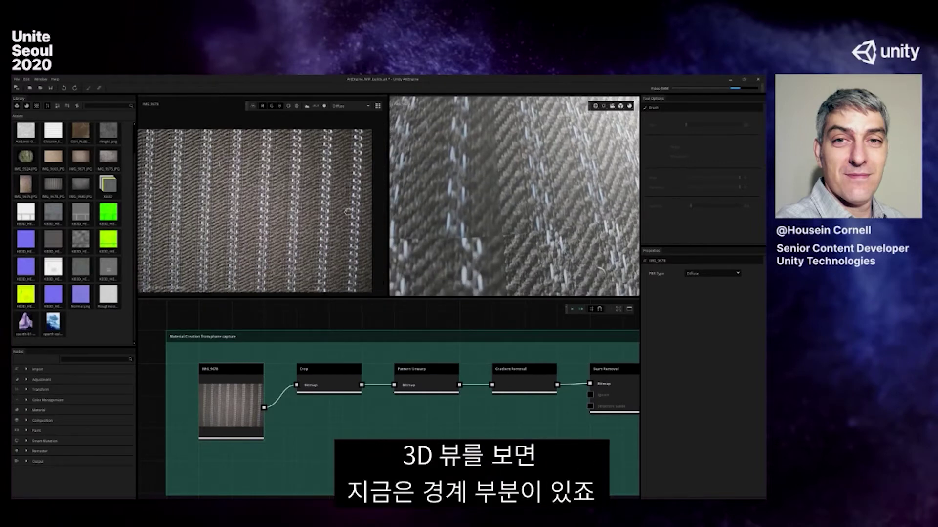
click(377, 105)
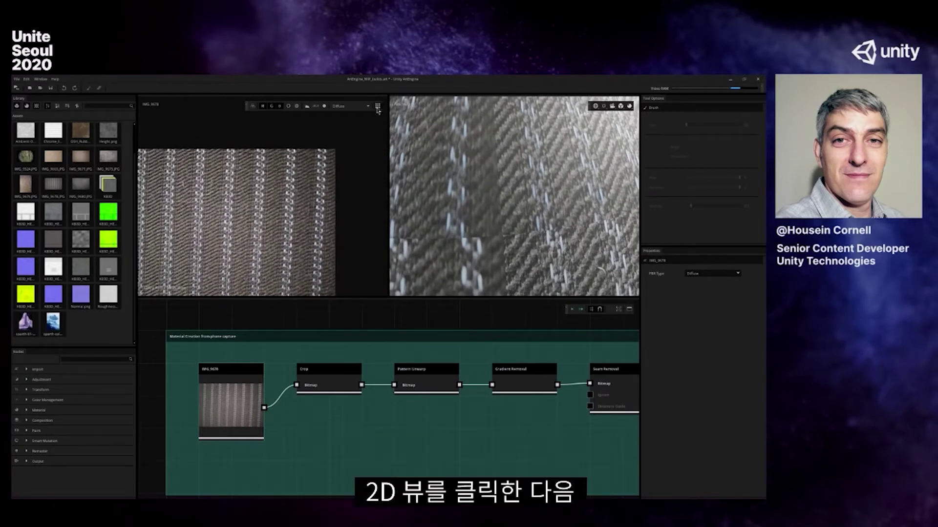
middle_drag(217, 219, 176, 241)
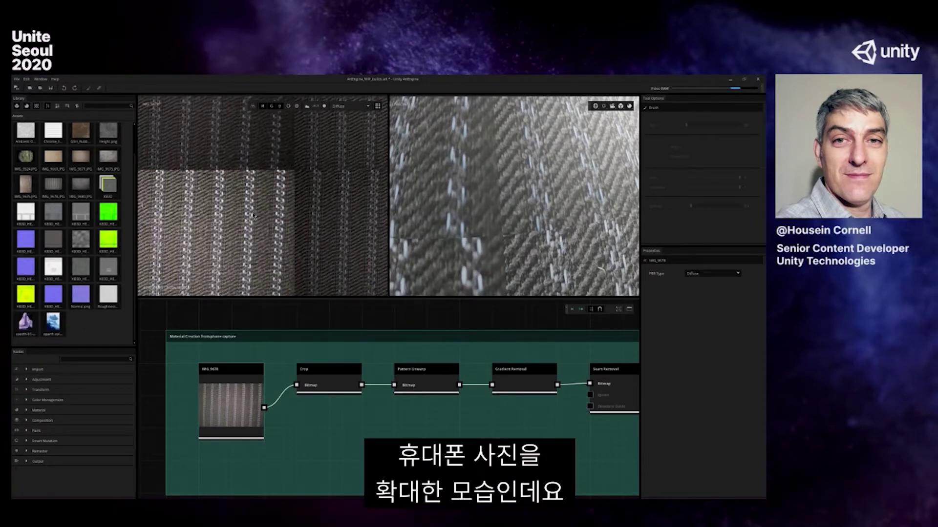
scroll(253, 223, down, 2)
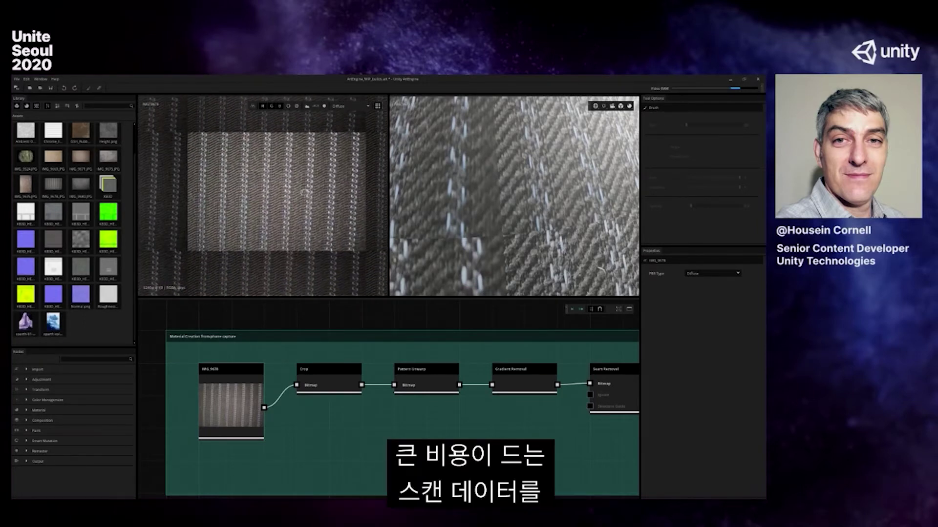
click(378, 106)
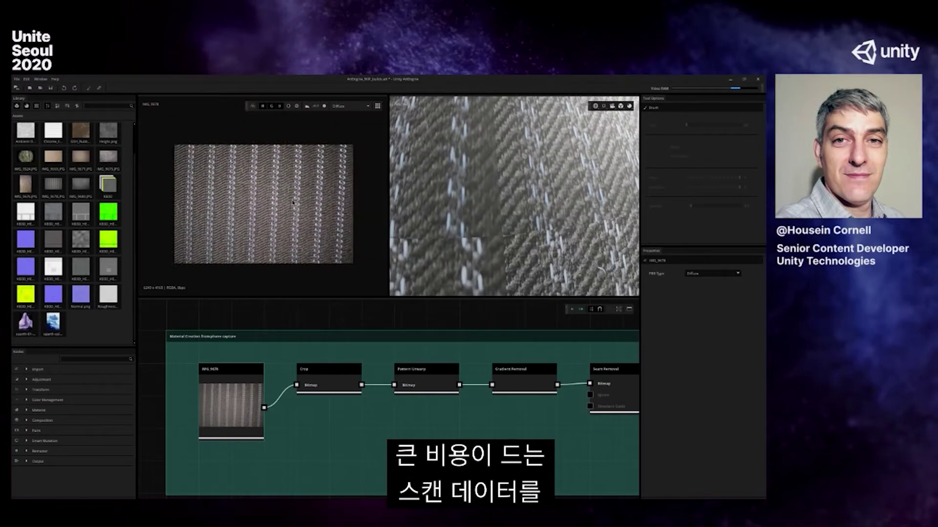
scroll(291, 223, up, 2)
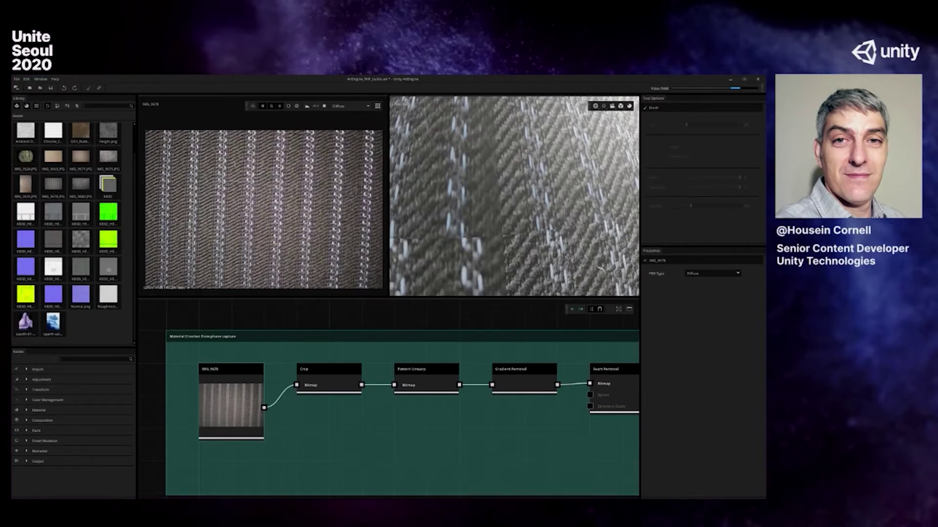
Make the 2D and 3D preview area taller, widen the 2D view, and reframe the fabric in both
drag(384, 298, 384, 348)
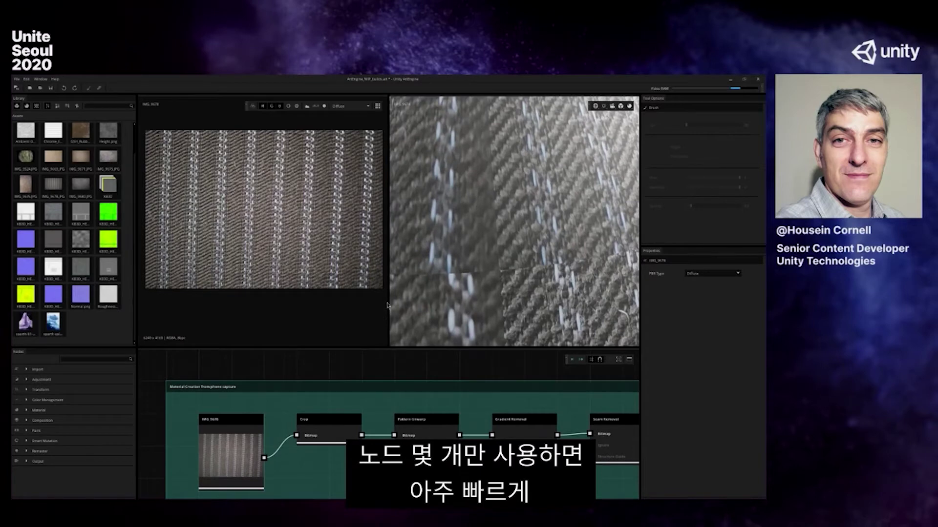
drag(389, 219, 441, 220)
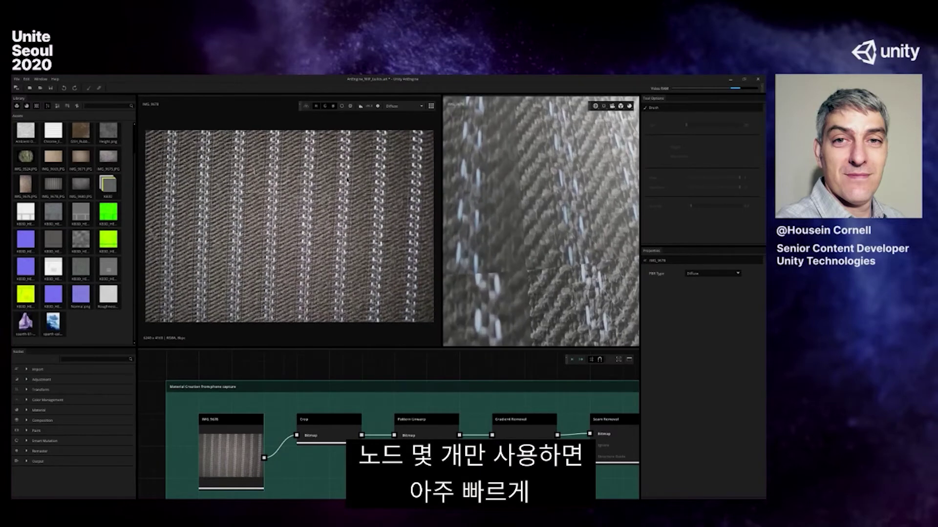
scroll(320, 257, down, 2)
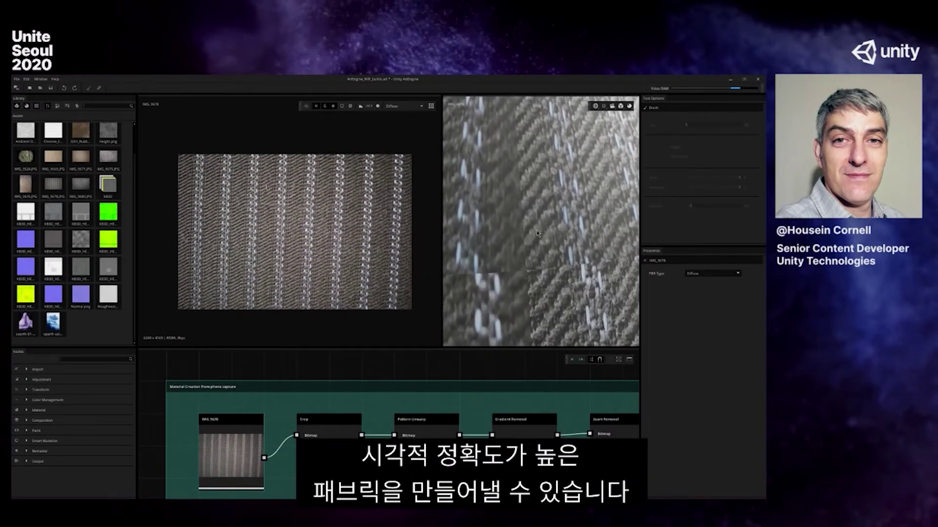
scroll(531, 253, up, 3)
scroll(532, 253, down, 3)
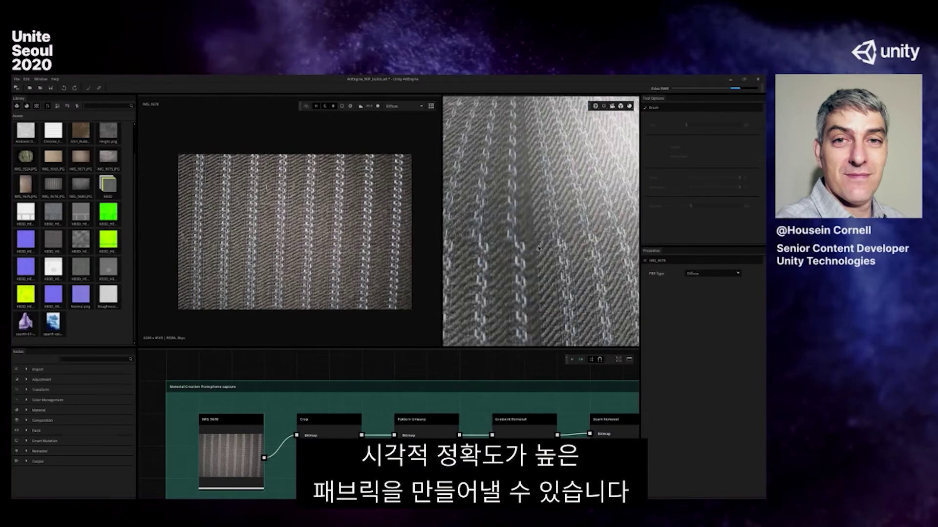
scroll(279, 244, up, 1)
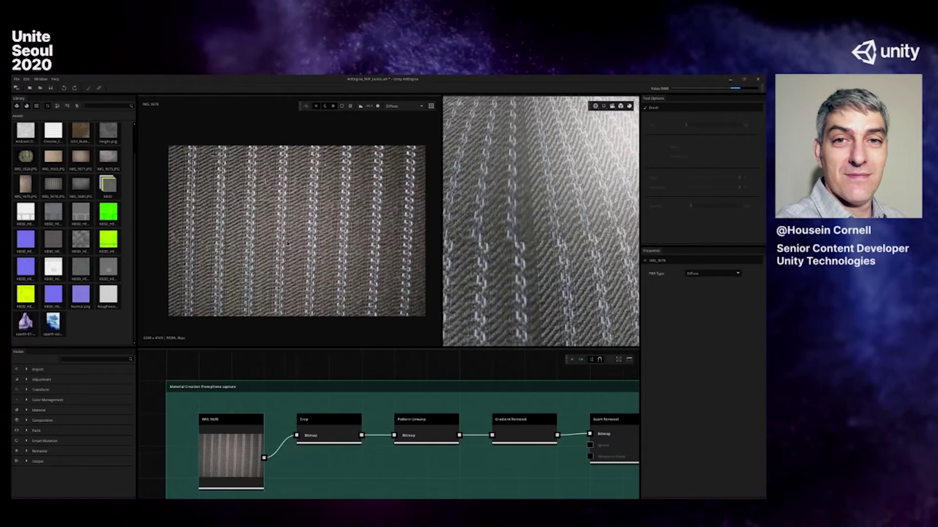
Add a Blur node on the Crop node's output and delete it again
click(325, 428)
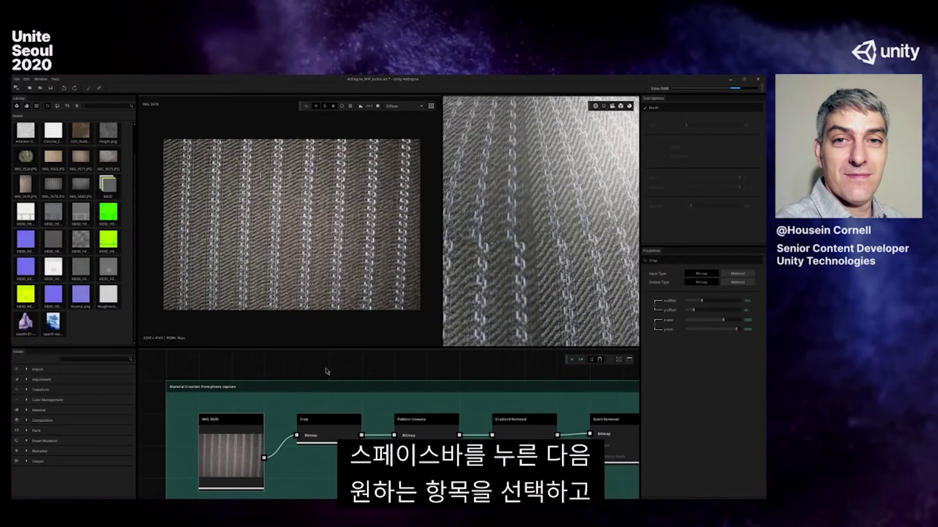
key(space)
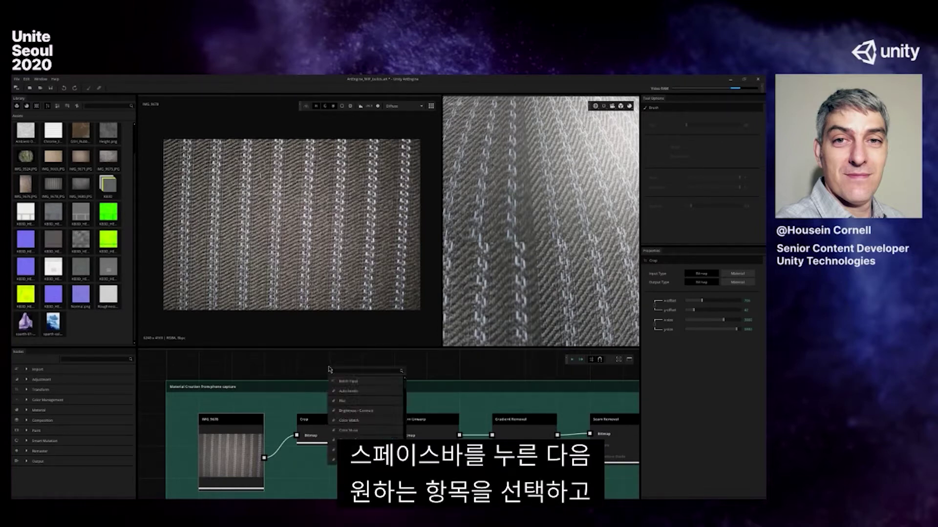
click(353, 404)
drag(375, 368, 391, 379)
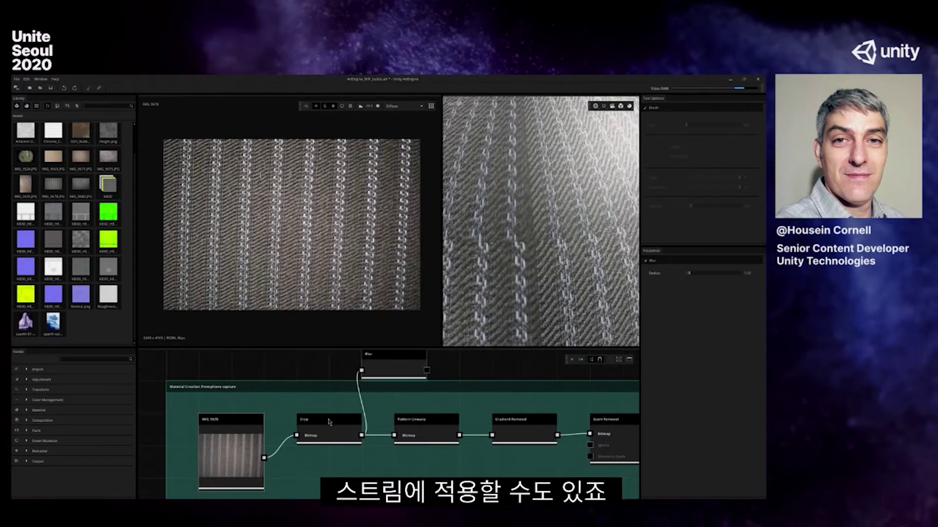
key(Delete)
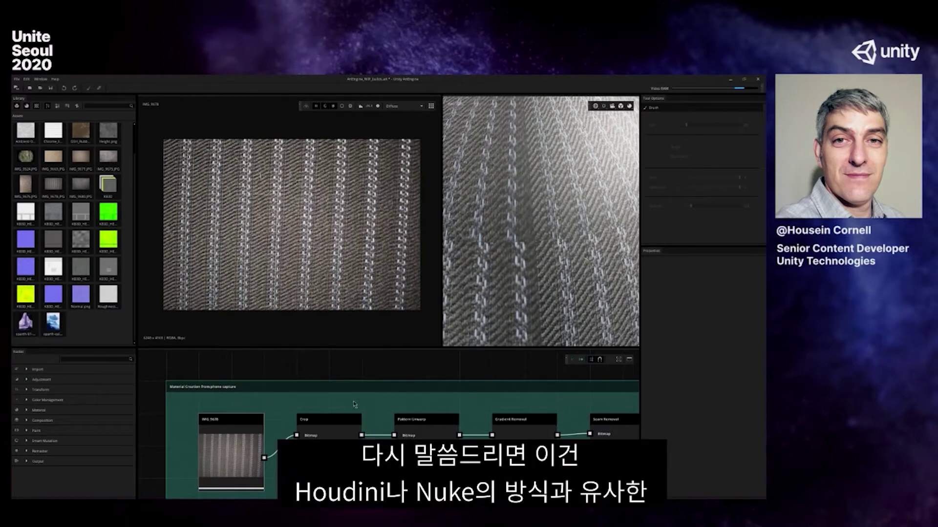
Show the Crop node's result and switch its 2D view to the crop region over the source photo
middle_drag(325, 423, 311, 404)
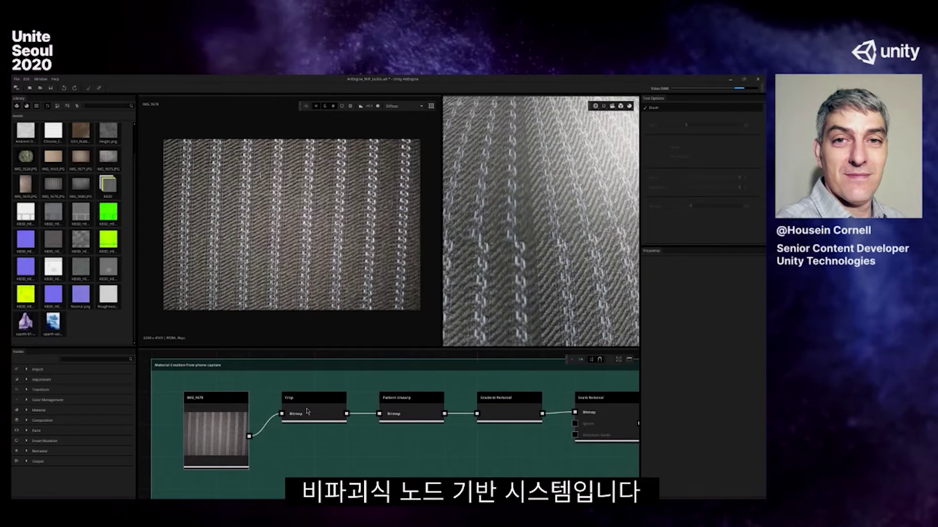
click(242, 425)
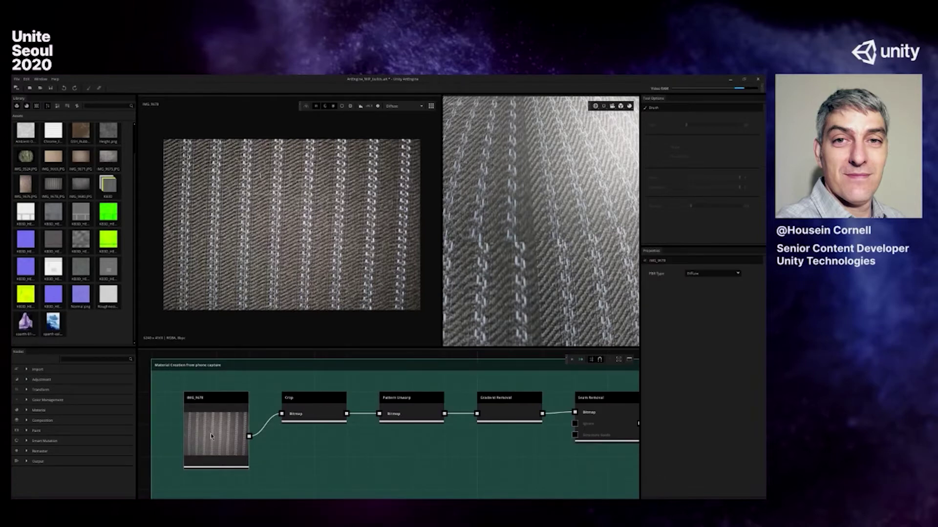
click(316, 409)
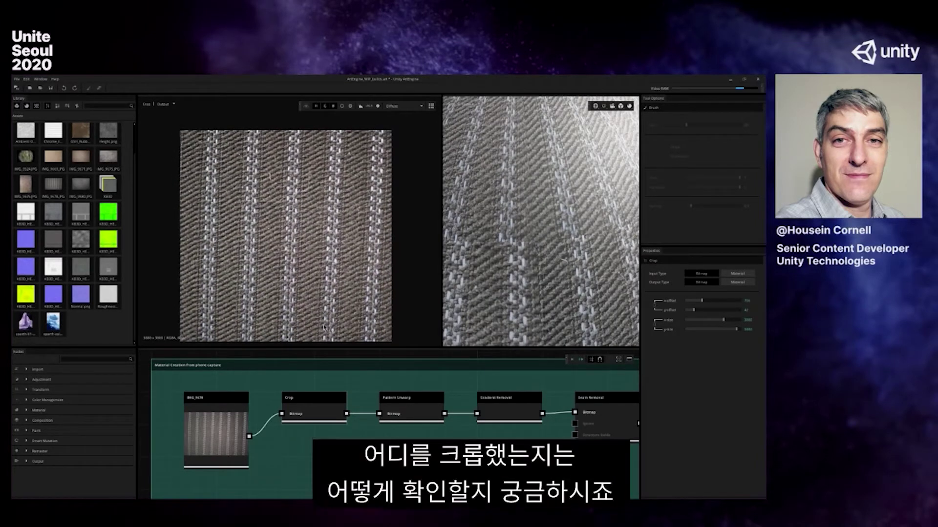
click(172, 104)
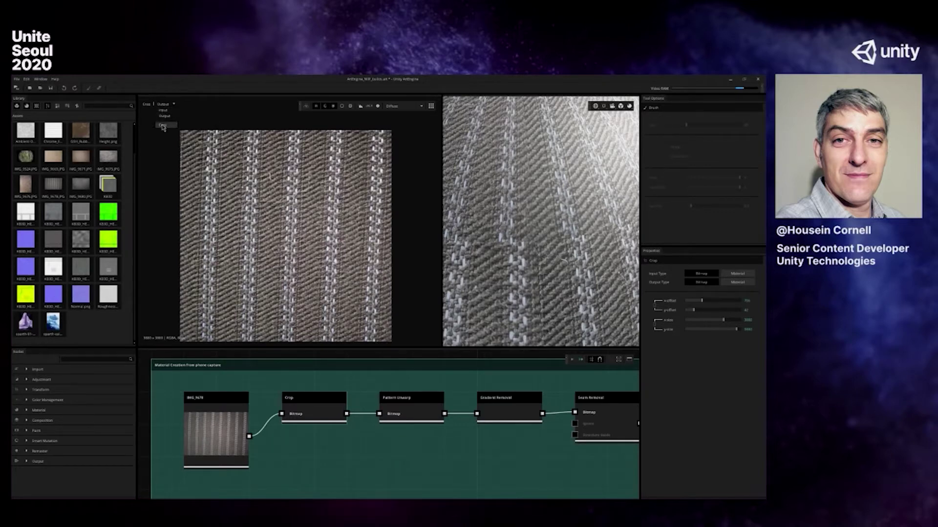
click(163, 126)
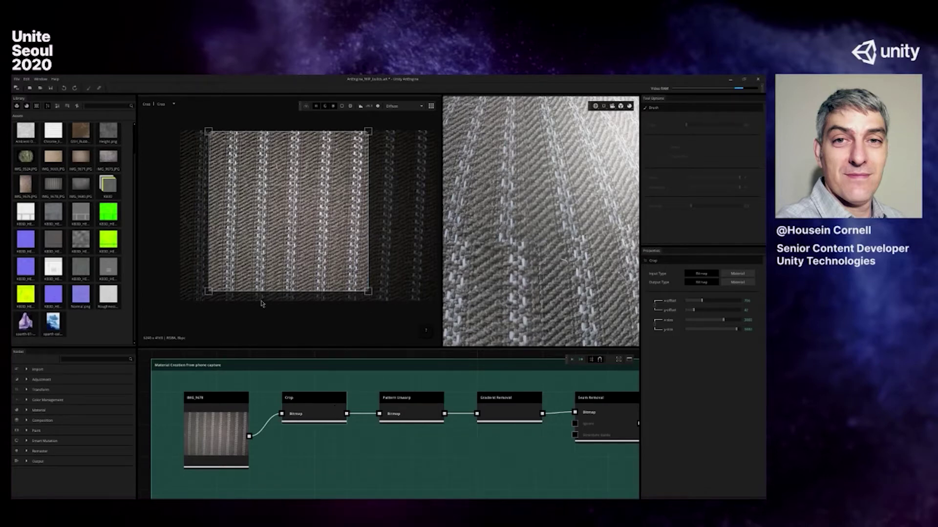
Show the Pattern Unwarp node's output in both views and examine the straightened stripes on the 3D preview
click(424, 406)
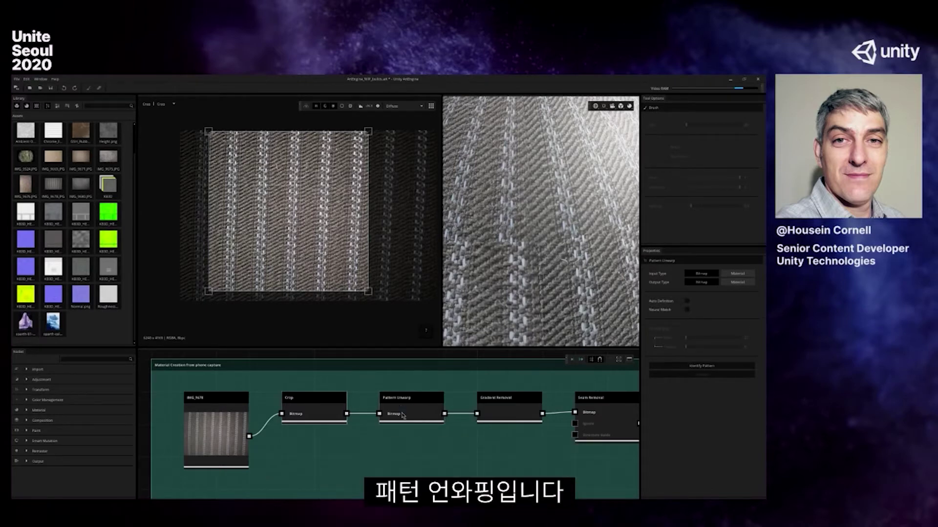
double_click(414, 399)
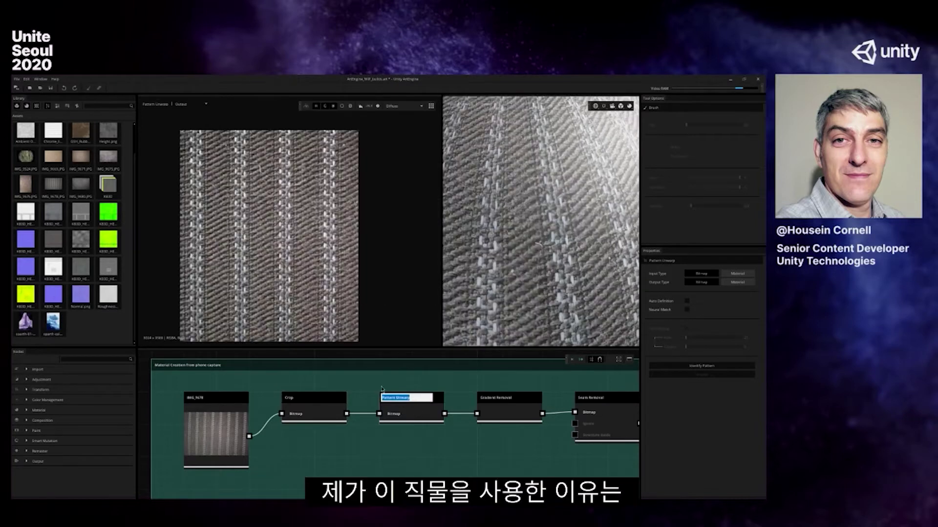
click(329, 286)
scroll(524, 262, down, 5)
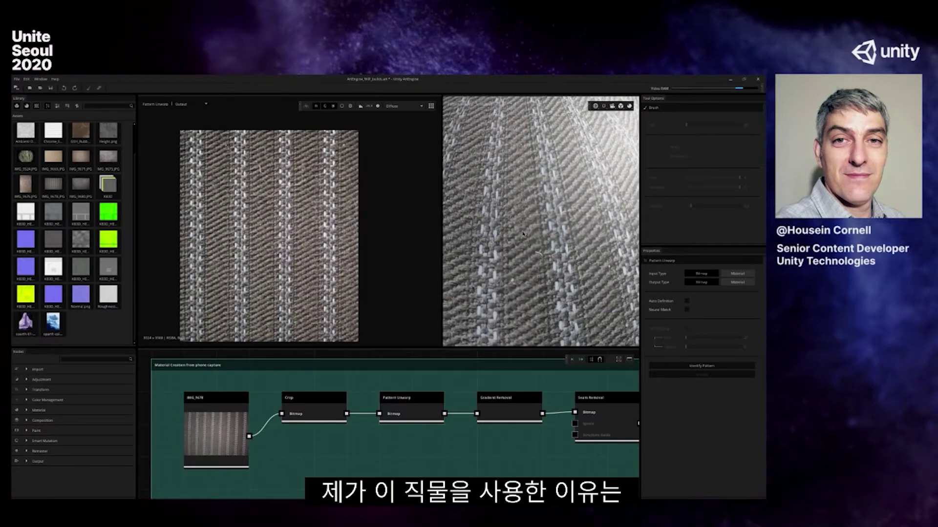
drag(522, 262, 570, 252)
drag(519, 228, 531, 188)
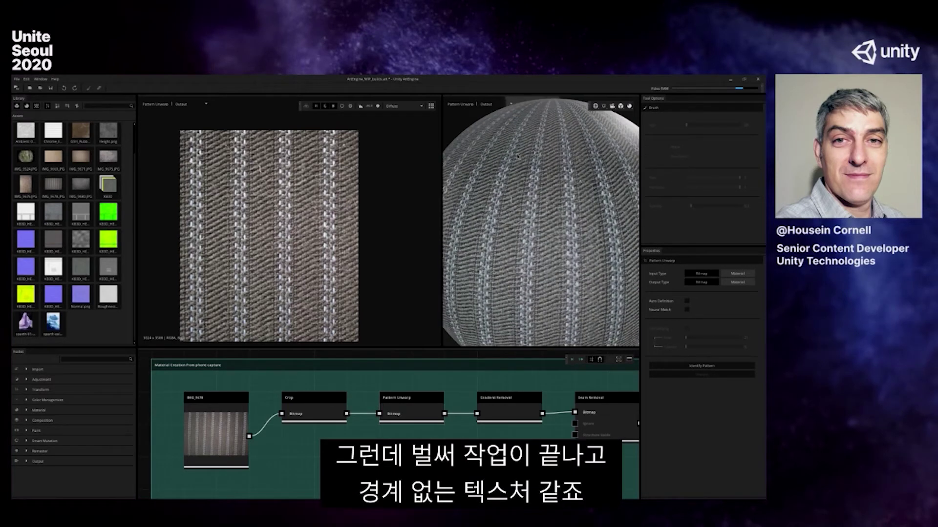
Show the Crop node's output again and examine the seam between the stripes up close on the 3D preview
click(310, 404)
drag(535, 224, 527, 235)
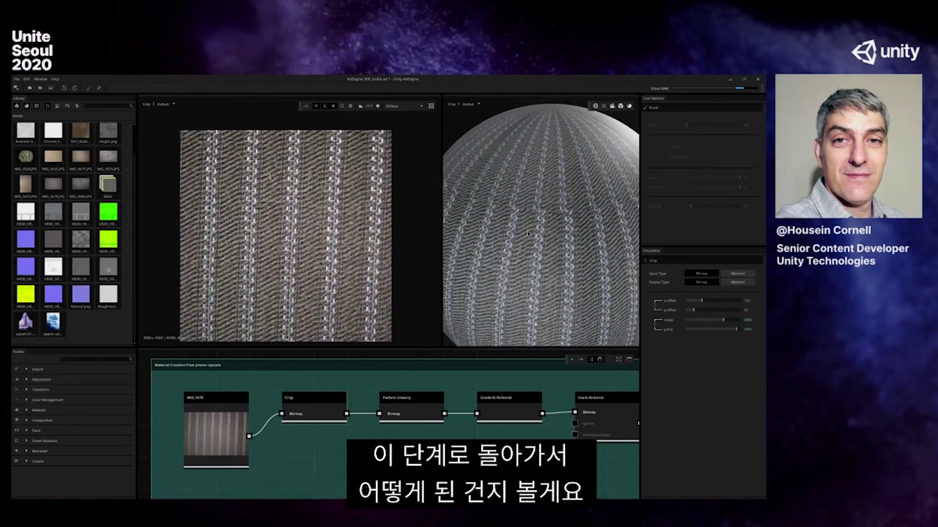
scroll(527, 234, up, 5)
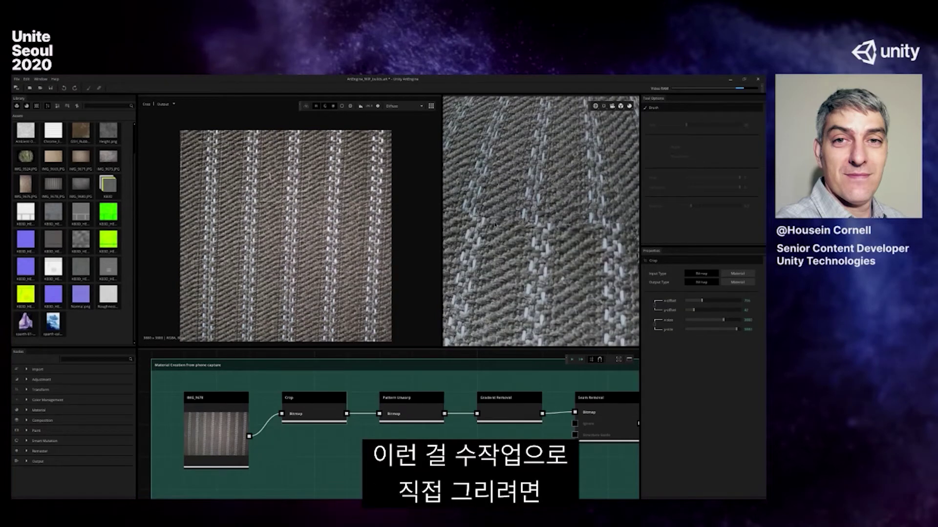
drag(582, 232, 559, 230)
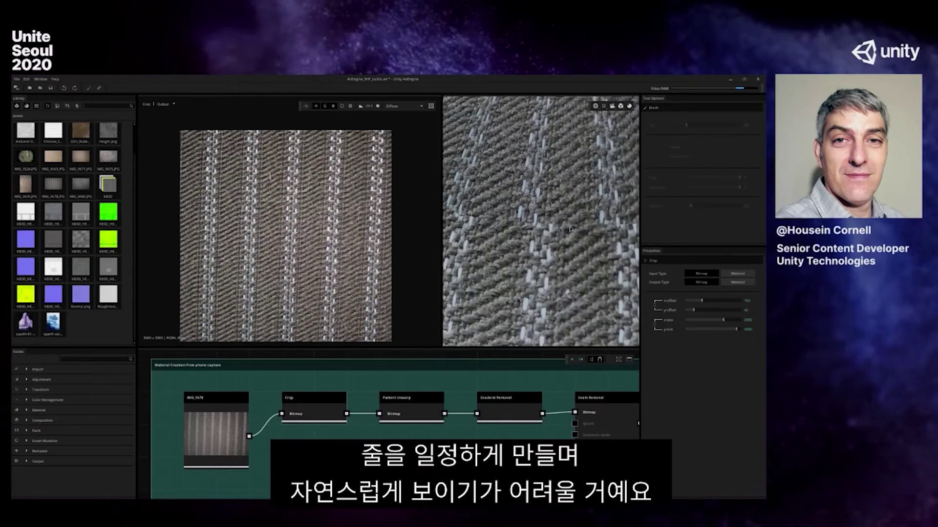
Display the Pattern Unwarp node and switch its 2D view to the pattern region over the cropped fabric
click(415, 401)
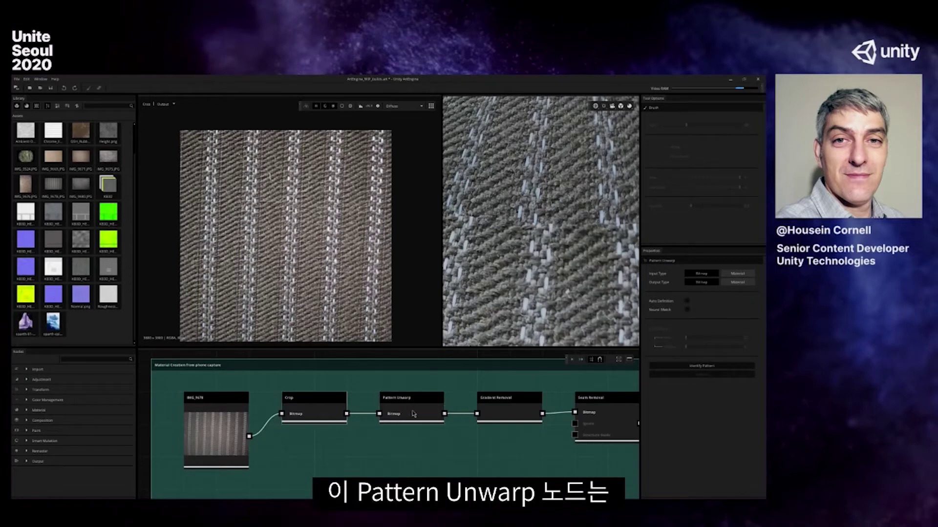
click(165, 104)
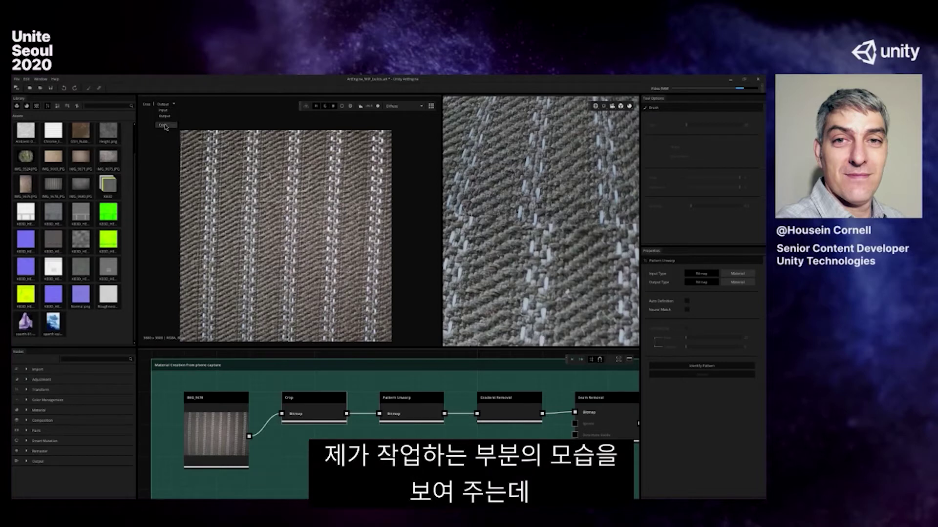
click(164, 126)
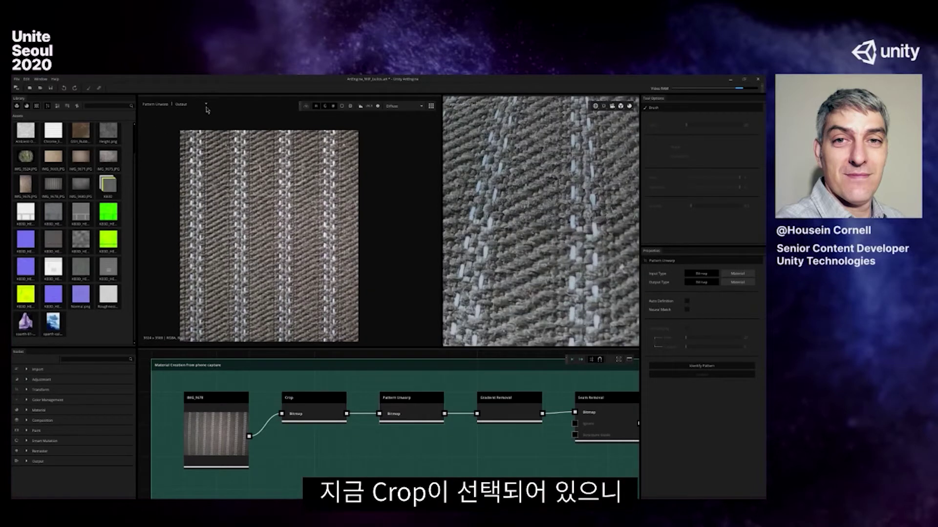
click(206, 104)
click(189, 125)
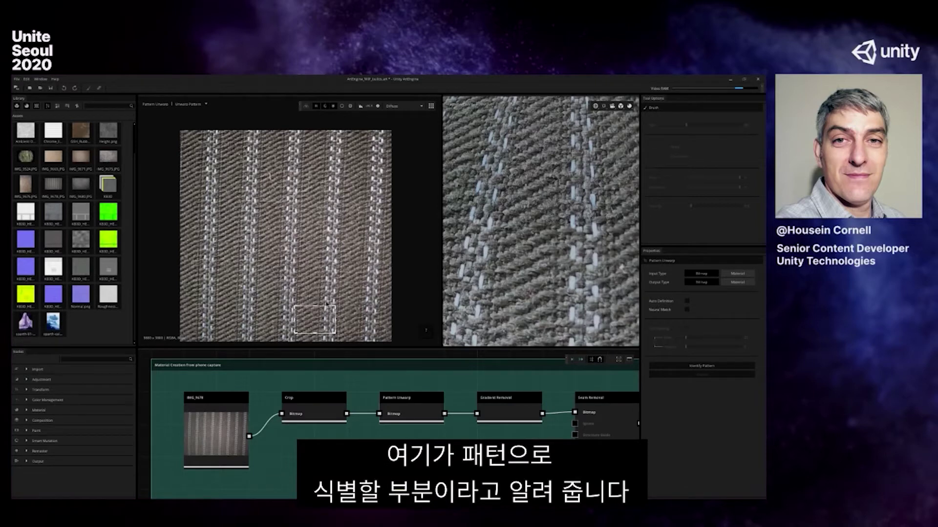
Identify the fabric pattern from the marked region, unwarp it, and inspect the straightened fabric in both views
click(712, 367)
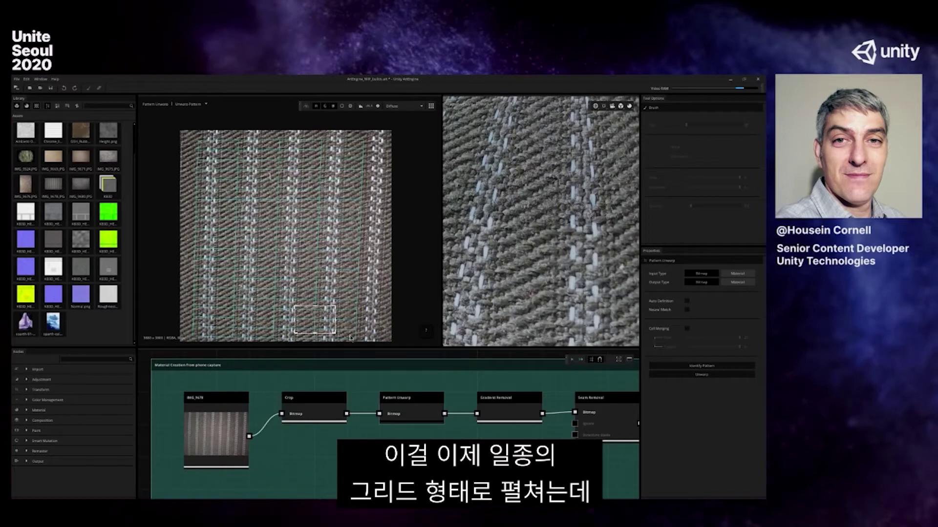
click(700, 374)
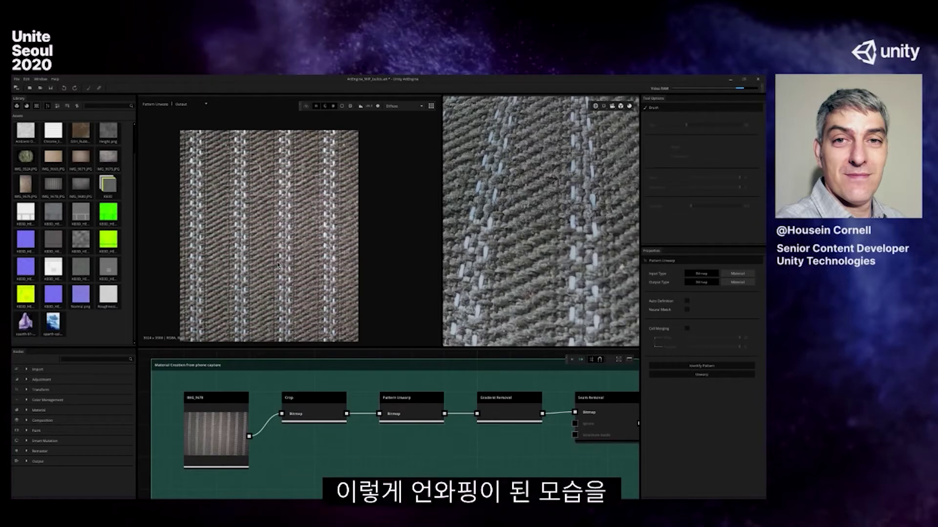
middle_drag(243, 291, 252, 277)
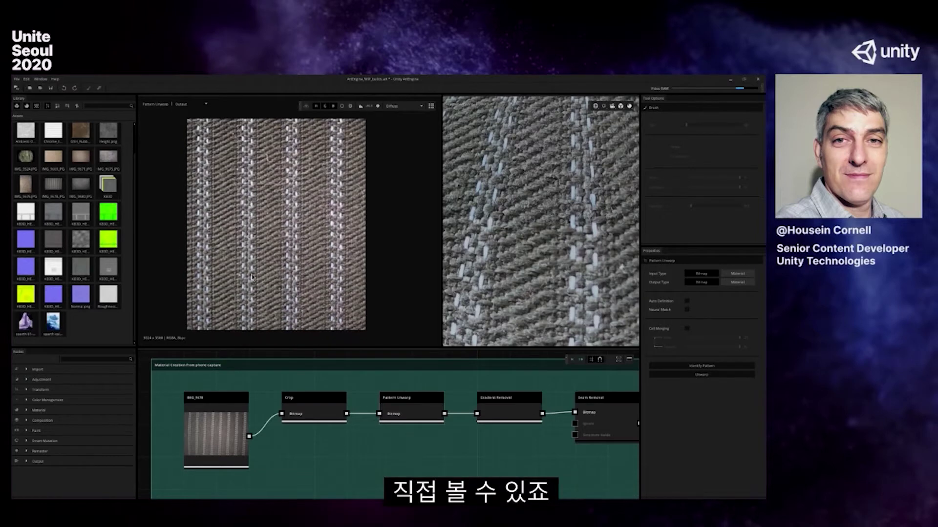
scroll(416, 279, down, 2)
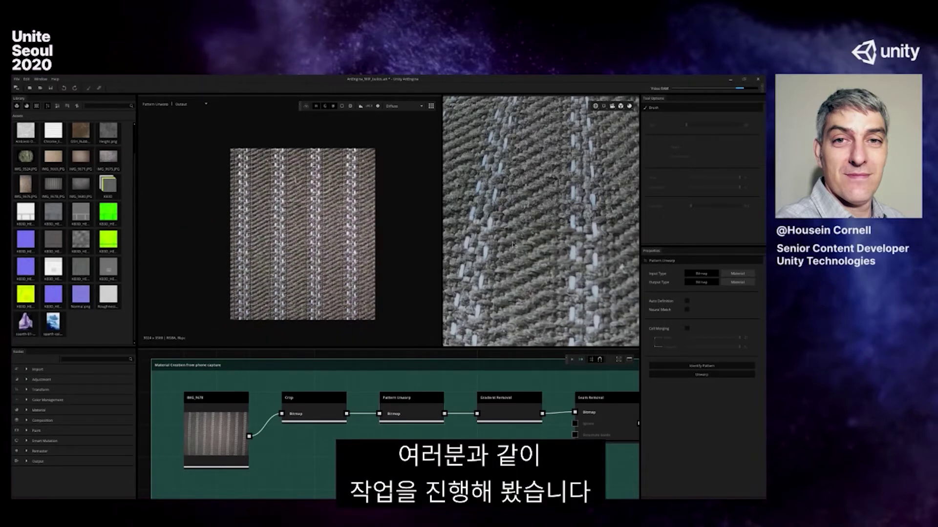
scroll(512, 244, down, 8)
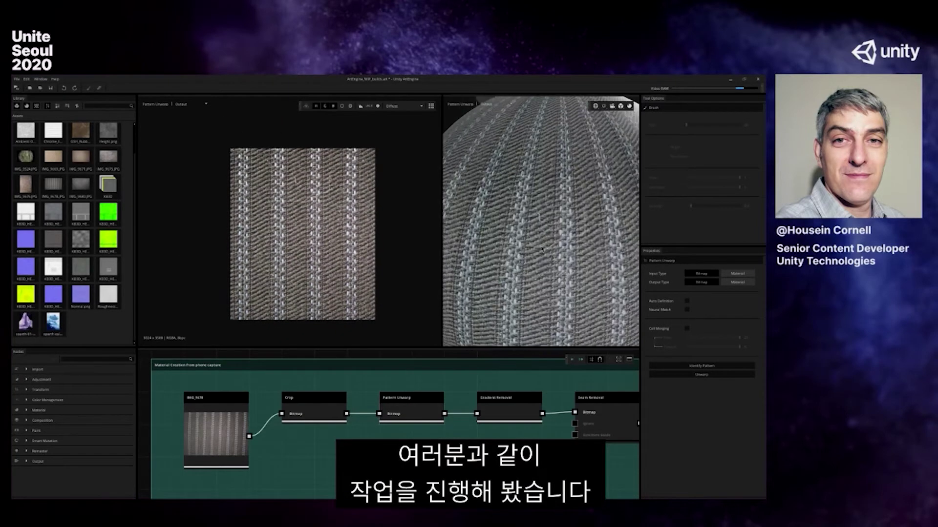
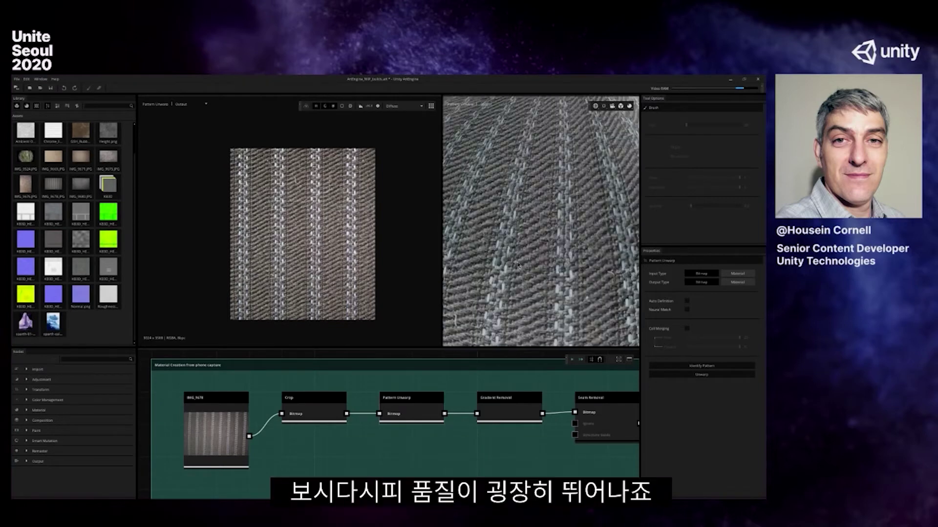
drag(518, 265, 518, 259)
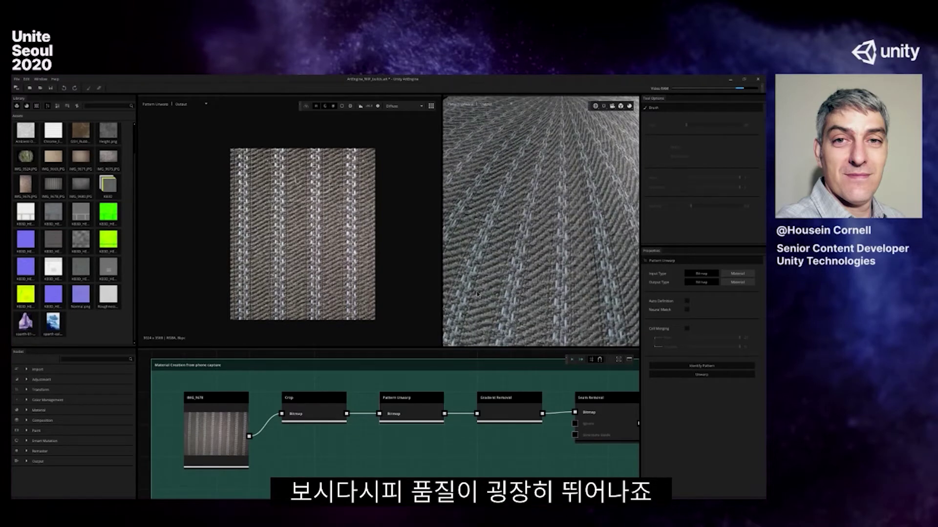
drag(620, 293, 453, 110)
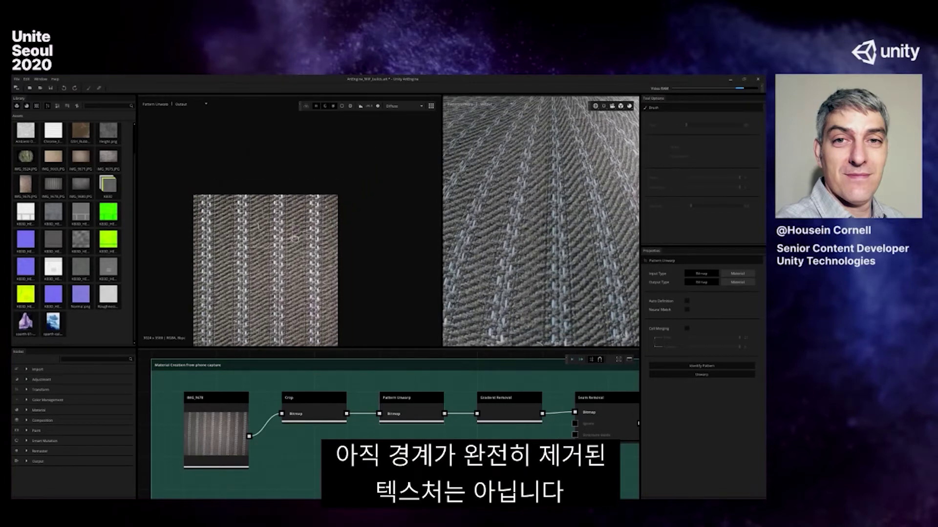
Tile the unwarped fabric in the 2D view to check its repetition, and return to a single tile
click(430, 106)
scroll(366, 259, down, 5)
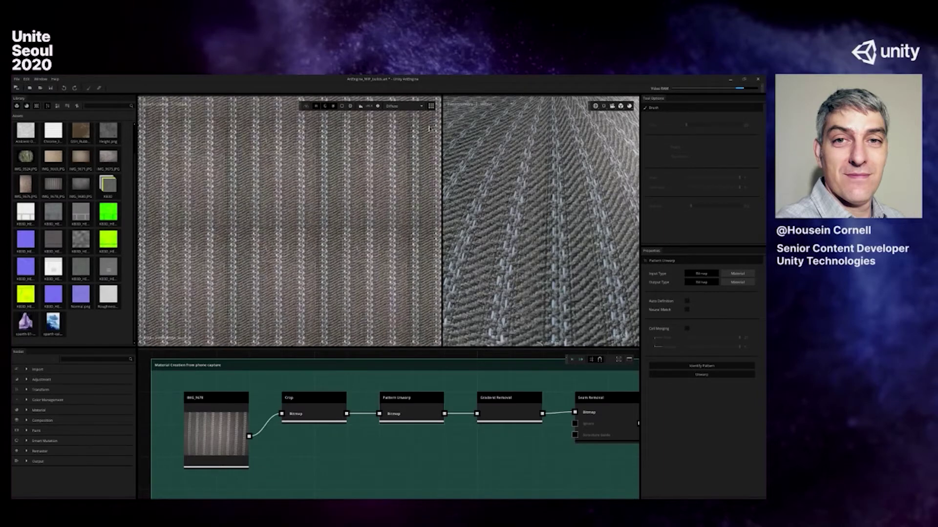
key(t)
scroll(307, 259, up, 5)
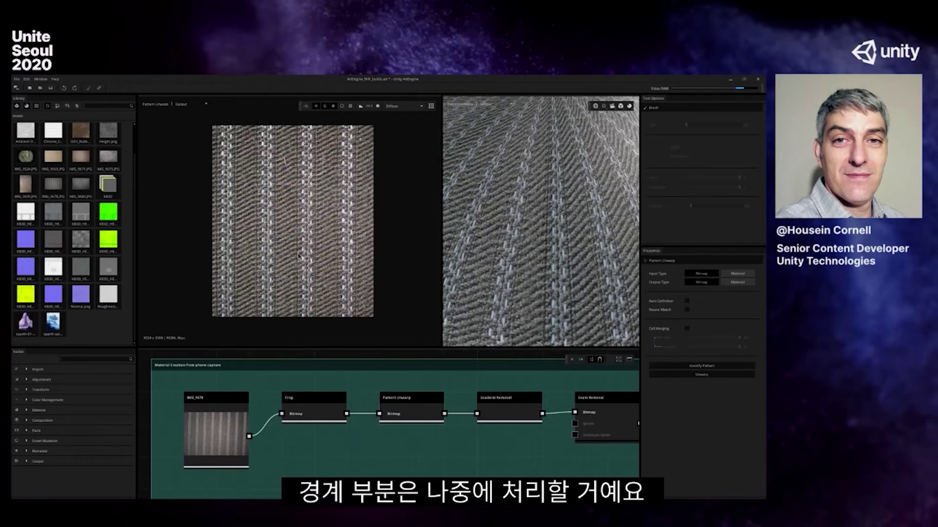
middle_drag(306, 223, 276, 237)
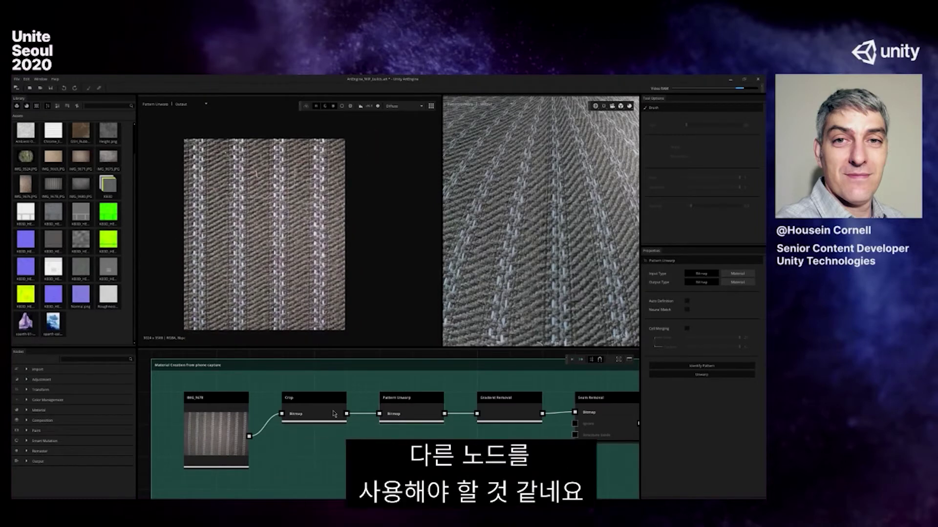
Select the Gradient Removal node and examine the bright and dark areas of the unwarped fabric in the 2D view
middle_drag(446, 474, 268, 478)
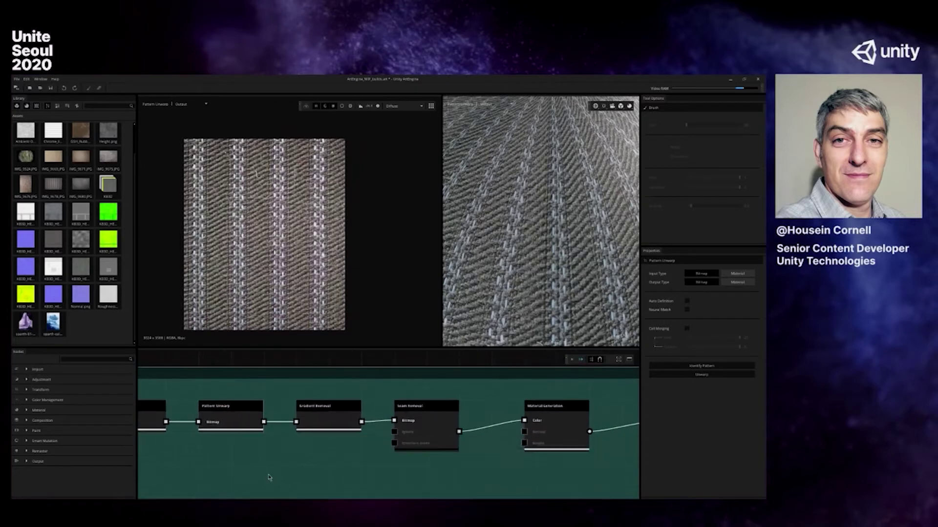
click(336, 415)
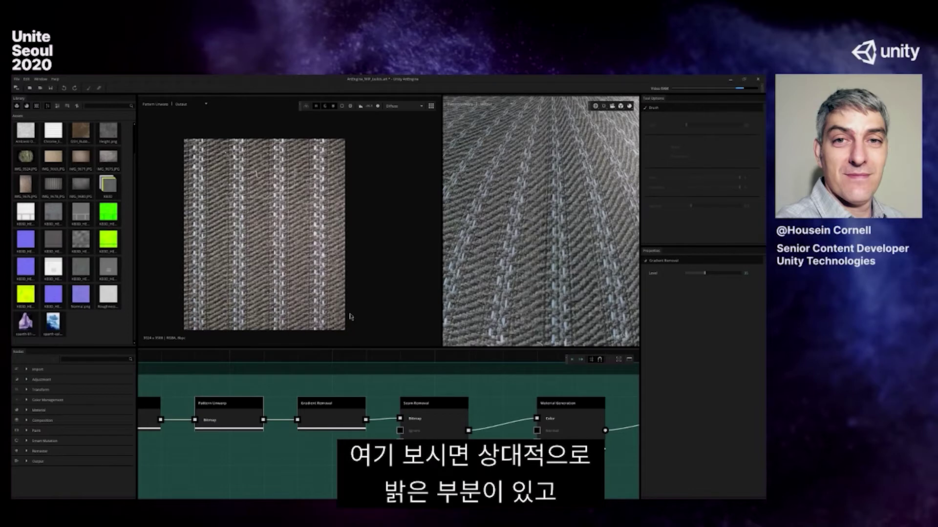
scroll(322, 312, up, 3)
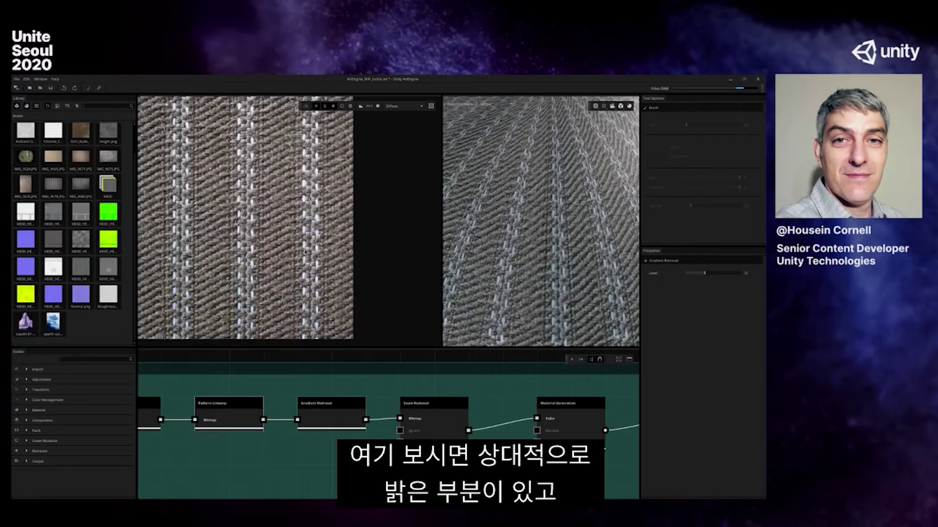
scroll(304, 253, down, 3)
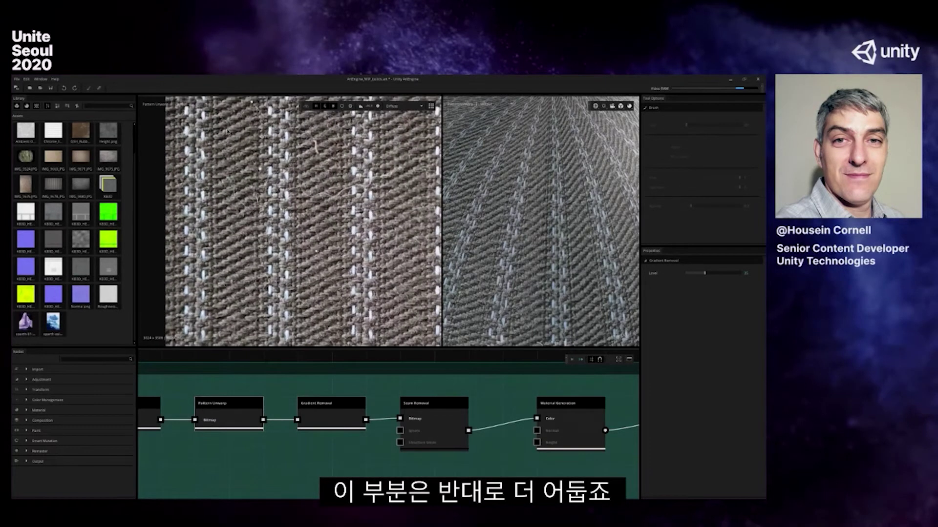
scroll(304, 253, down, 2)
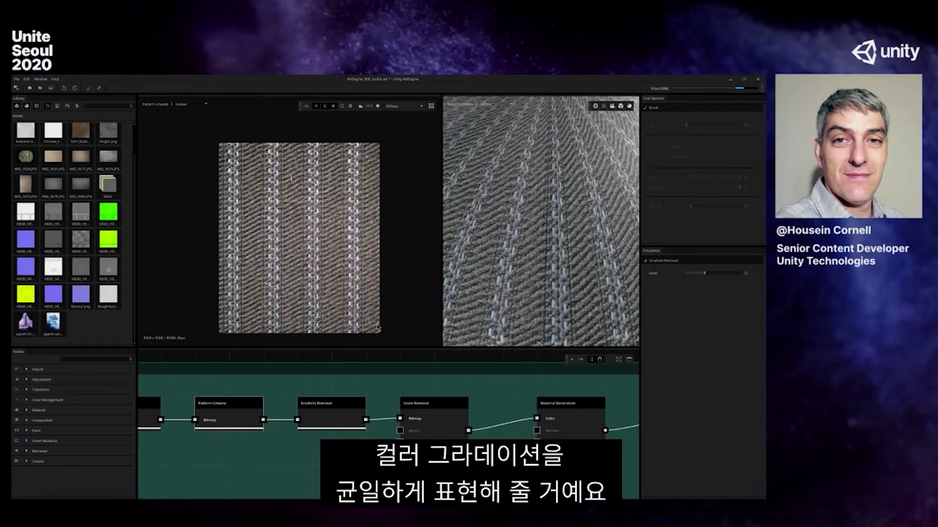
scroll(332, 288, up, 1)
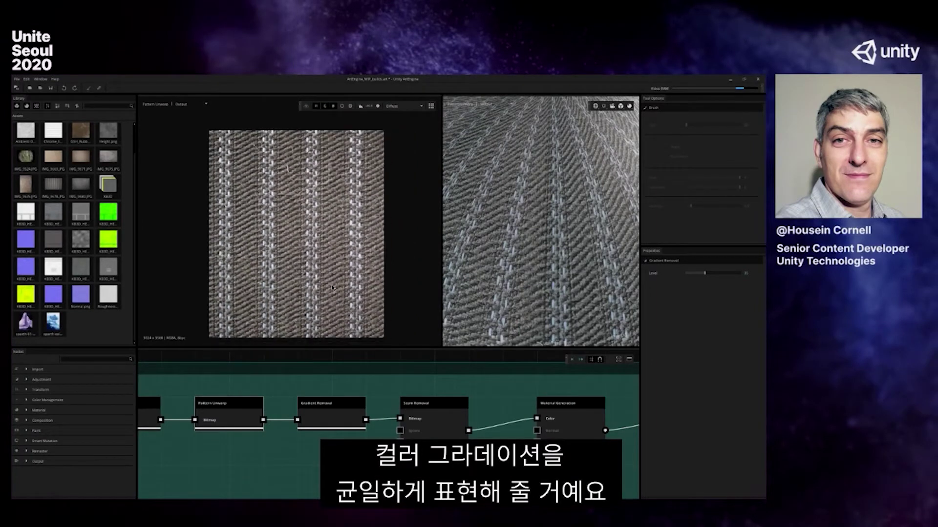
Show the Gradient Removal node's output, try a much higher Level, and lower it to about 27
double_click(340, 410)
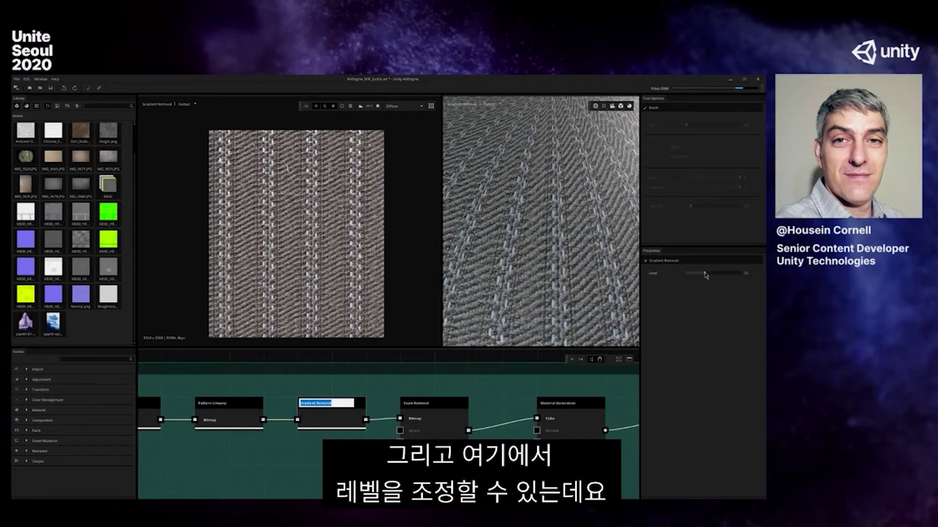
drag(705, 271, 728, 277)
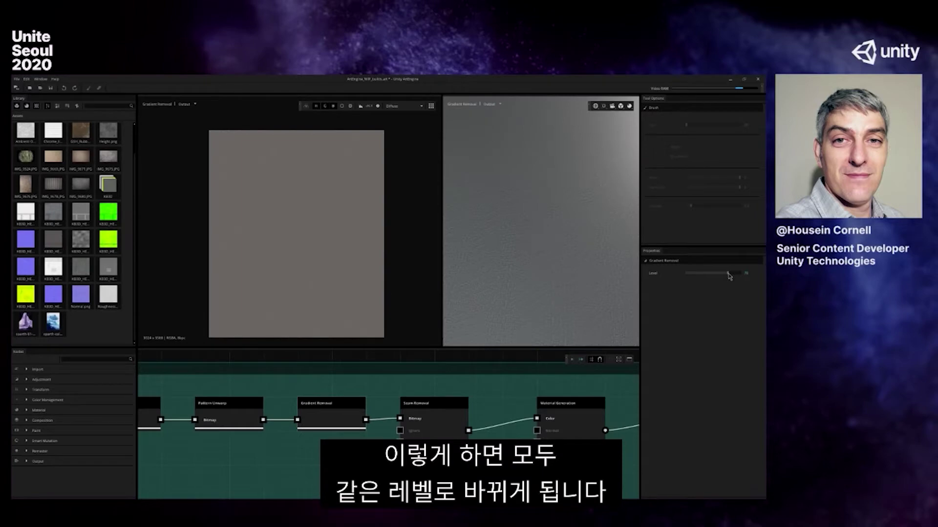
drag(729, 276, 697, 276)
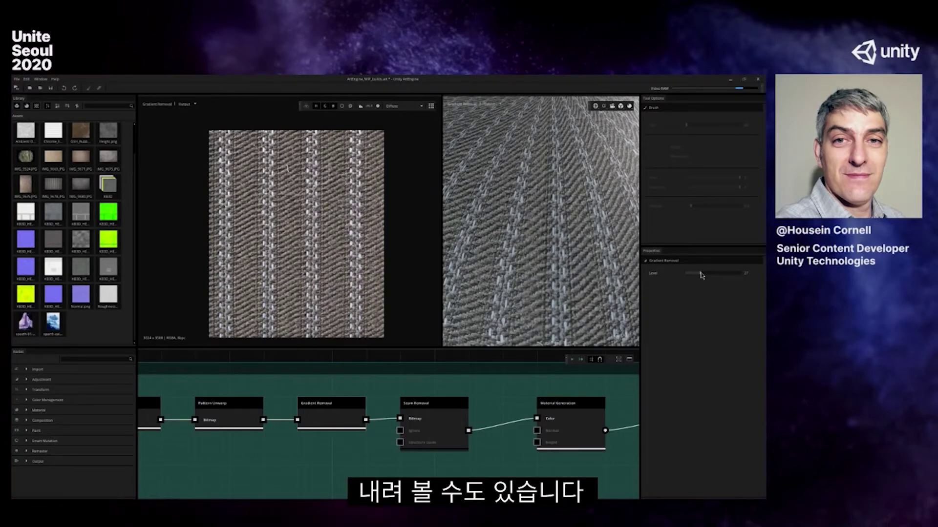
Tile the Gradient Removal output in the 2D view, examine its seams up close, and compare them with the Seam Removal node's output
middle_drag(530, 434, 405, 448)
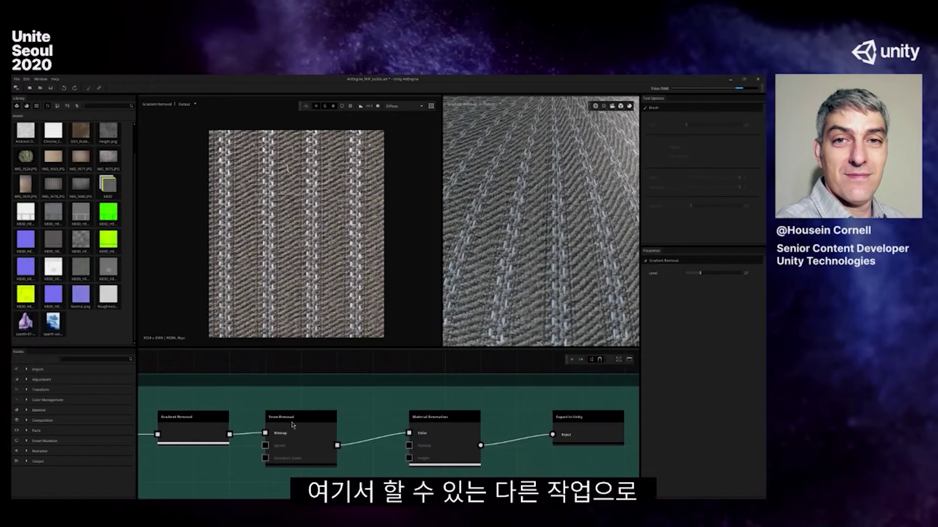
click(431, 106)
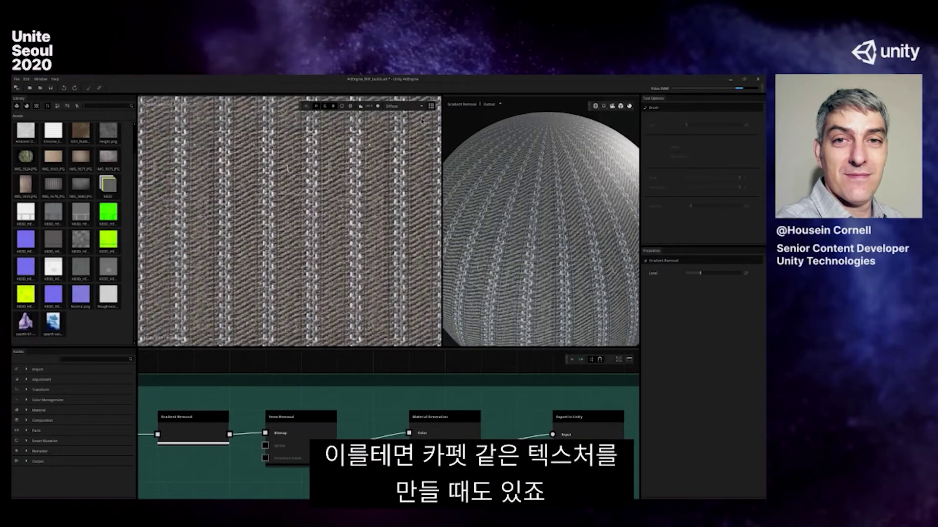
mouse_move(364, 201)
middle_down()
mouse_move(326, 249)
mouse_move(366, 211)
middle_up()
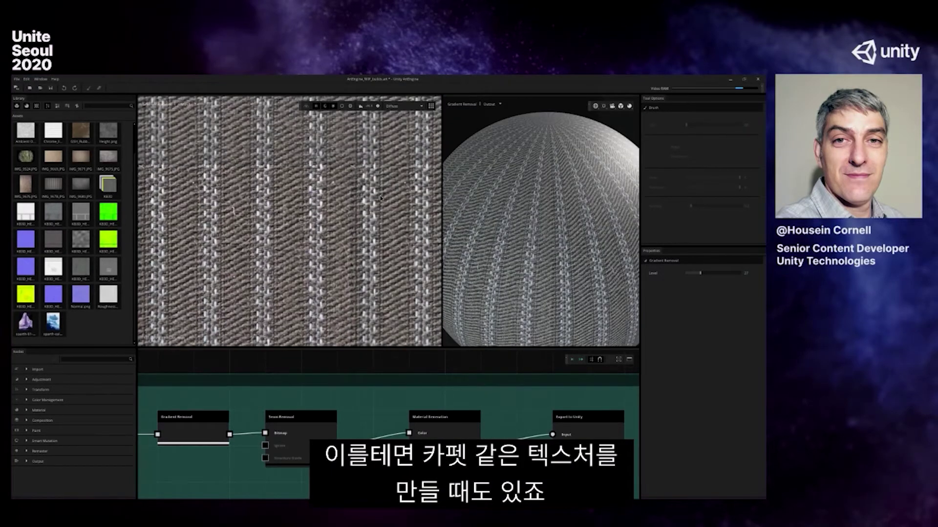
scroll(347, 254, up, 5)
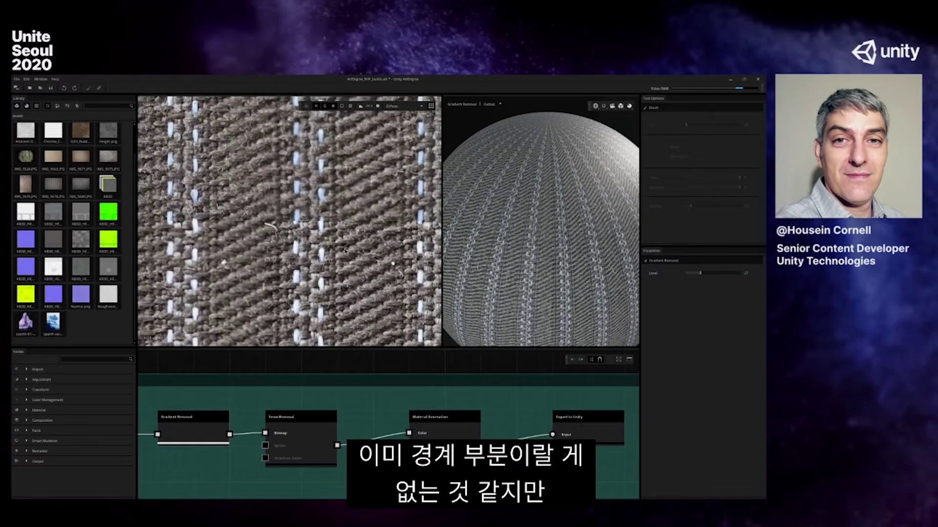
scroll(345, 251, down, 3)
scroll(345, 251, up, 5)
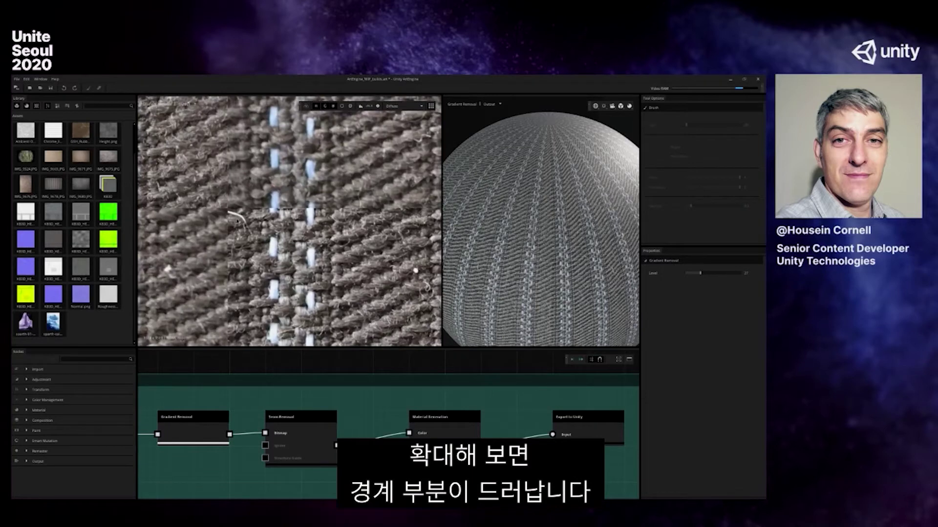
middle_drag(338, 228, 388, 241)
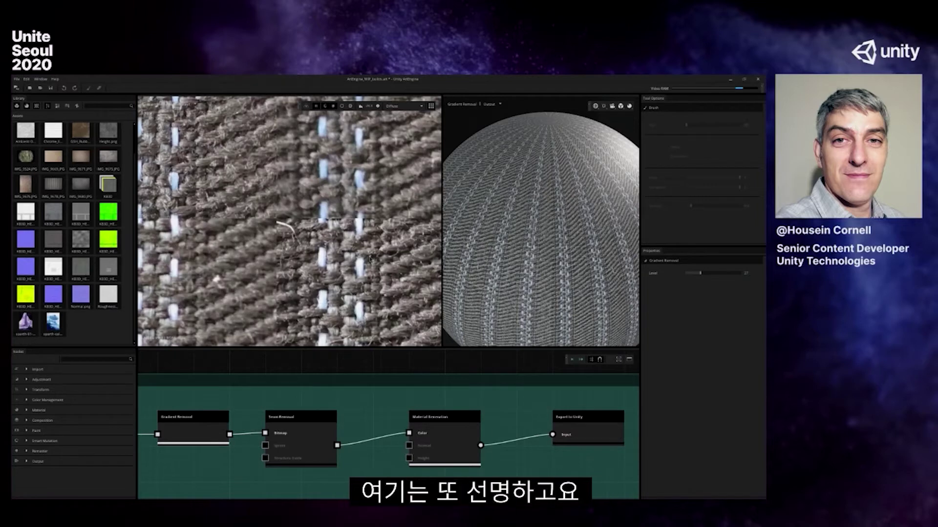
middle_drag(198, 173, 249, 176)
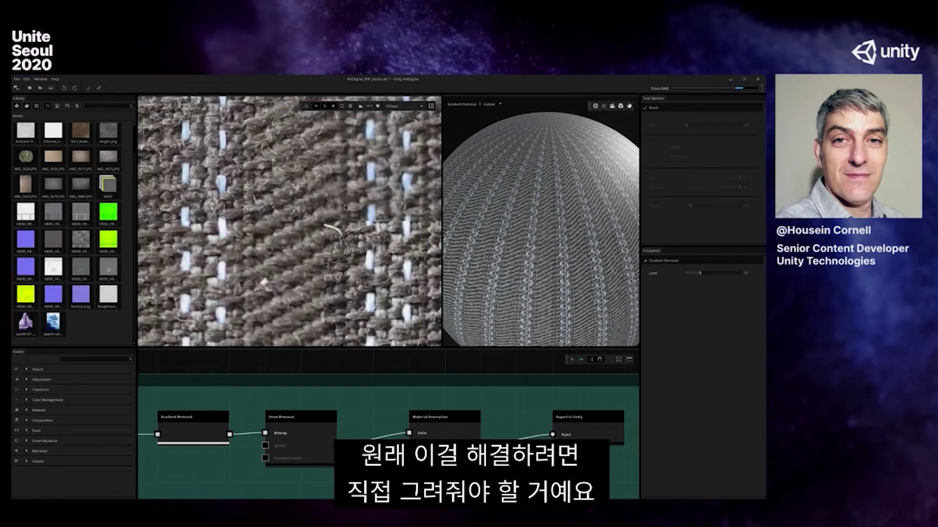
click(314, 429)
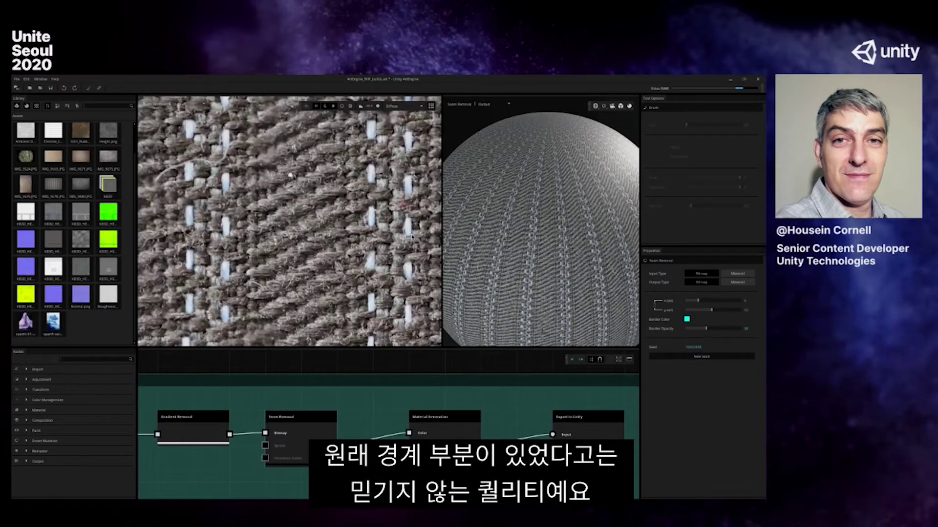
Examine the tiled Seam Removal output from near and far in the 2D and 3D views, and return to a single tile
scroll(410, 239, down, 5)
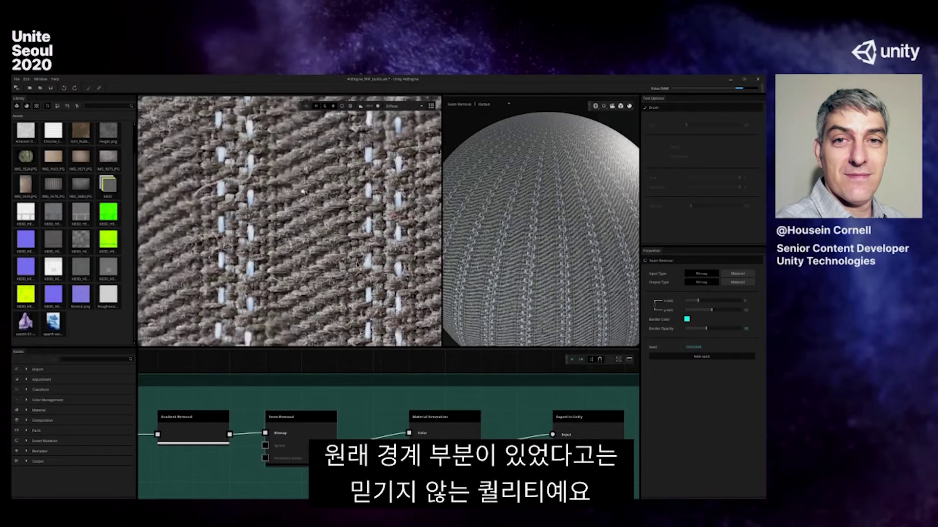
scroll(357, 265, down, 4)
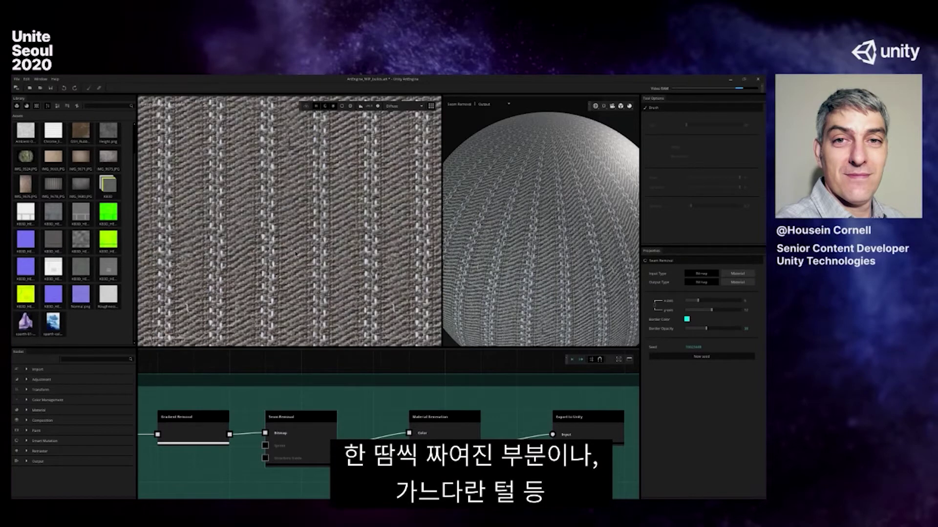
scroll(556, 287, up, 5)
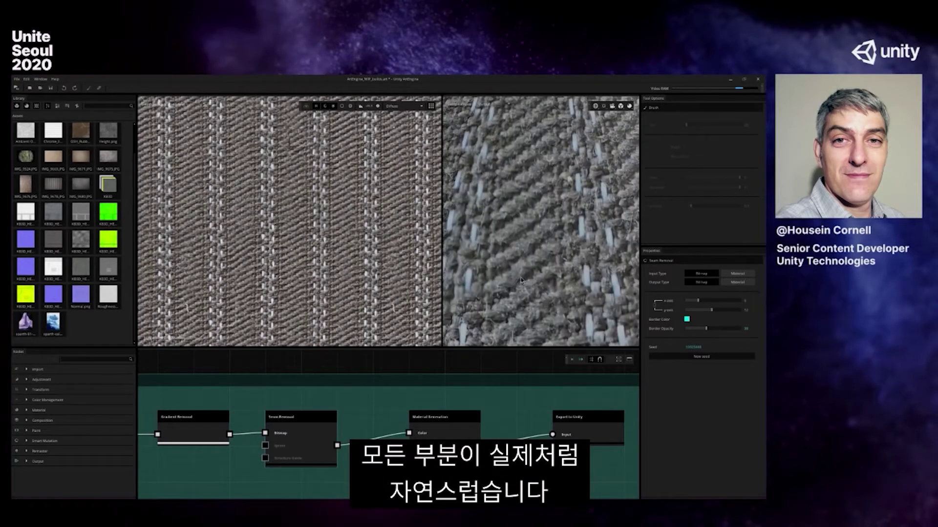
scroll(521, 281, down, 5)
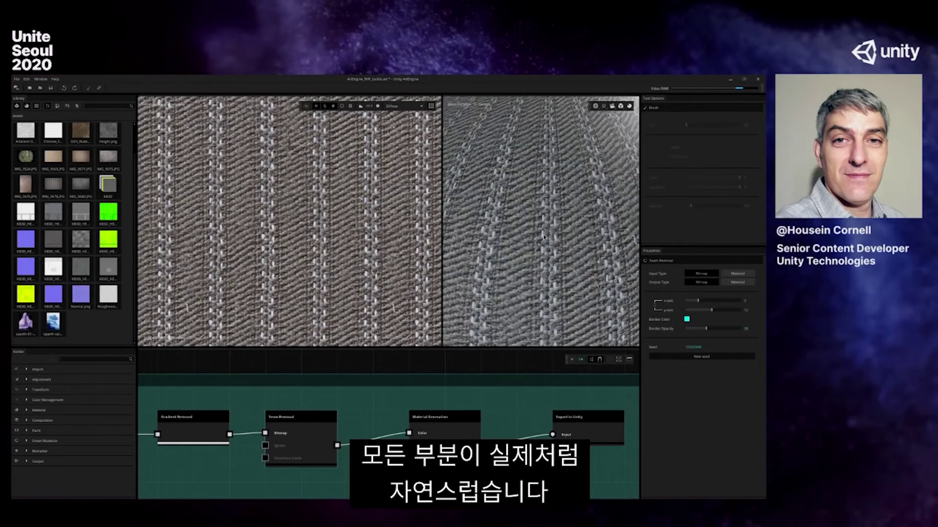
click(431, 106)
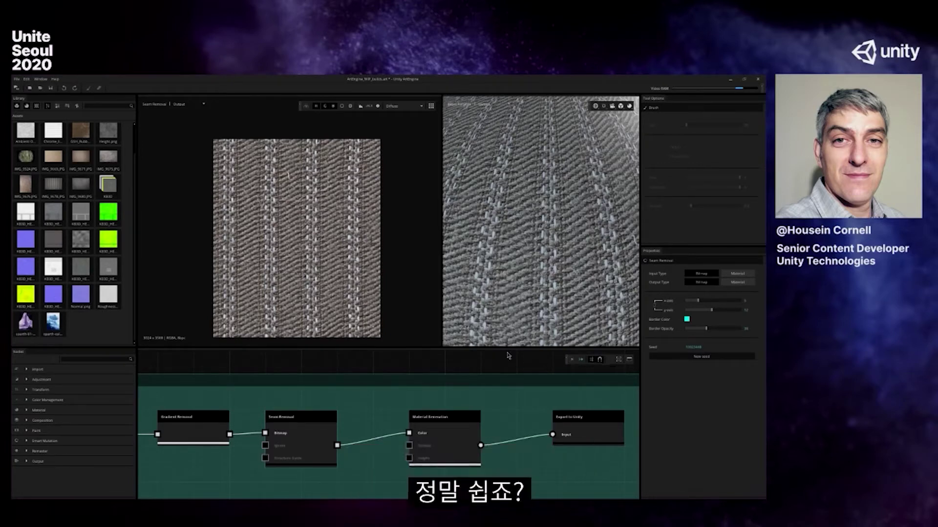
scroll(352, 256, up, 2)
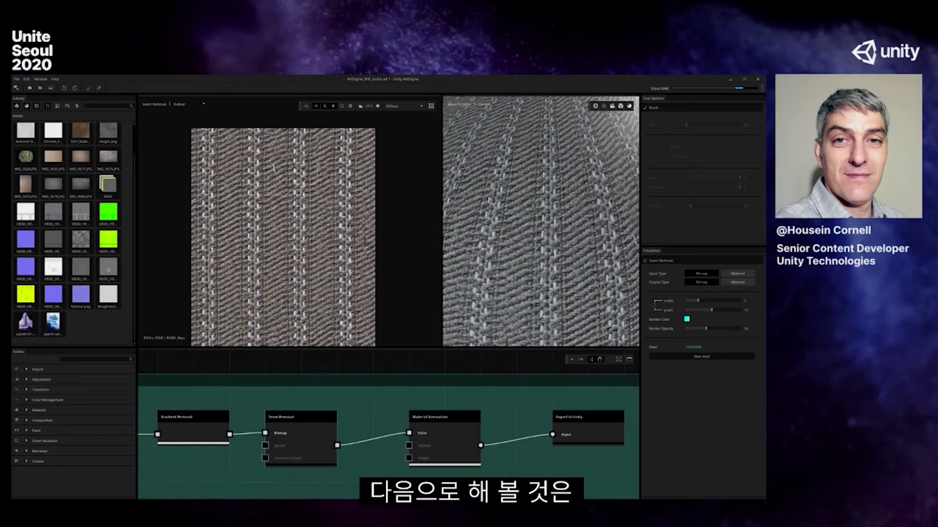
Select the Material Generation node, show its output in the 2D view, and display its normal map
click(459, 434)
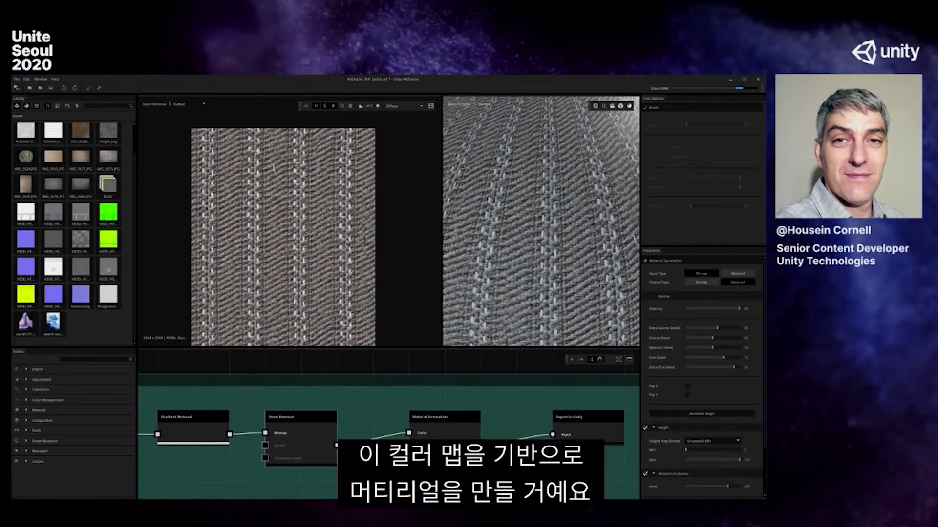
middle_drag(297, 264, 315, 260)
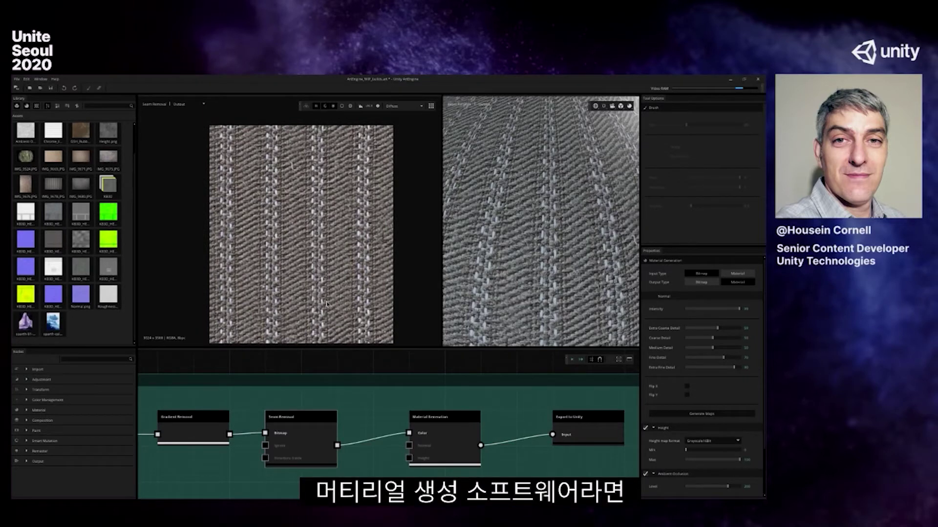
click(445, 434)
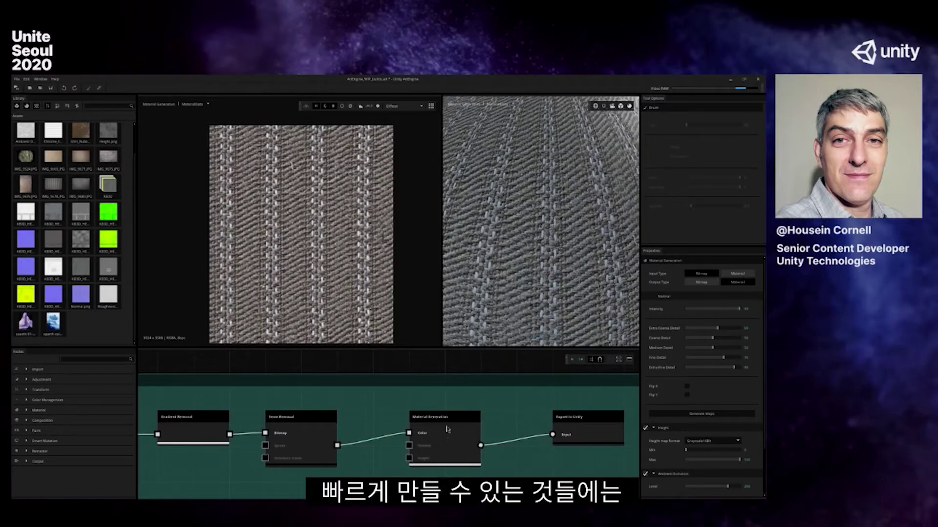
click(418, 106)
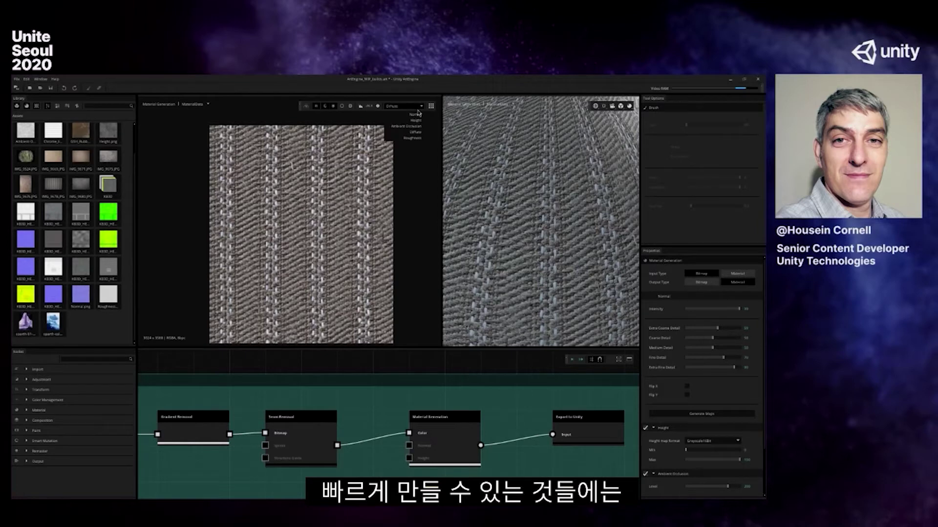
click(417, 114)
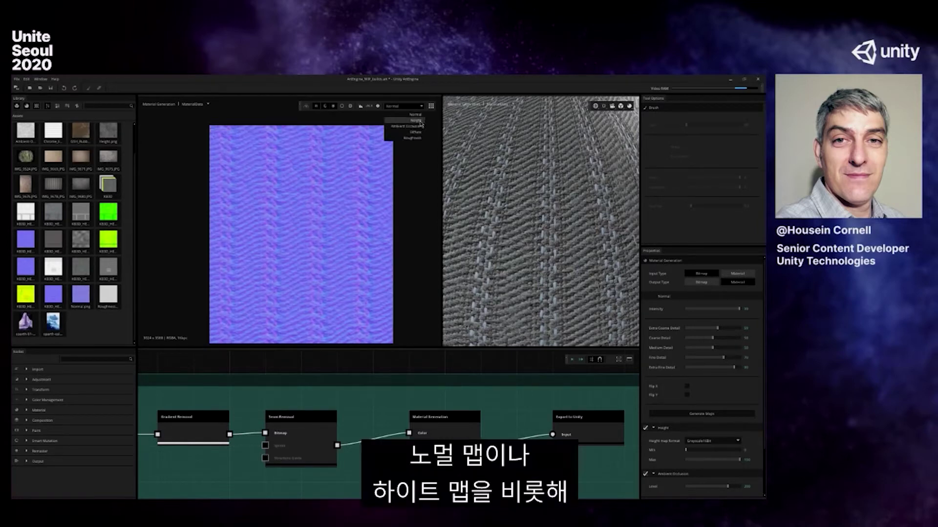
Display the generated height, ambient occlusion and roughness maps one after another in the 2D view
click(415, 120)
click(418, 106)
click(420, 127)
click(418, 106)
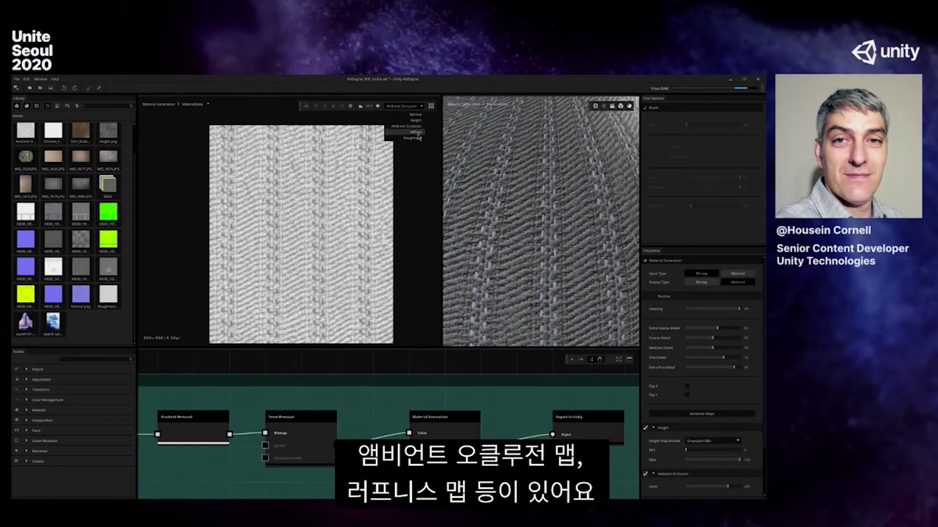
click(415, 138)
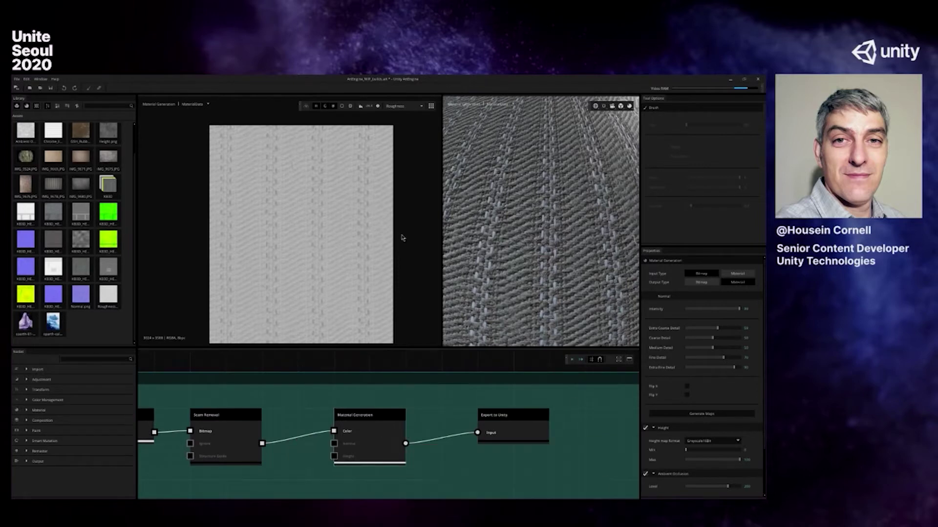
Show the normal map enlarged, review the Material Generation settings, and switch the 2D view to the ambient occlusion map
click(410, 106)
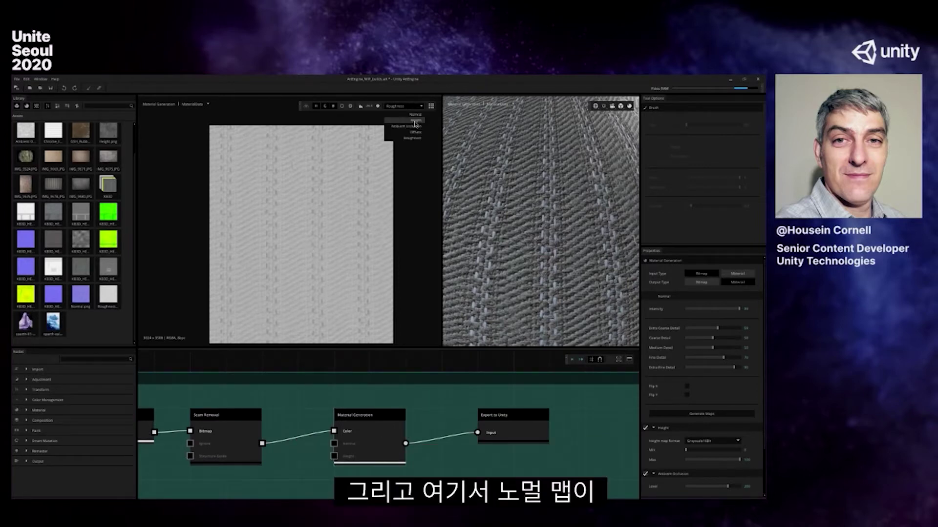
click(416, 122)
scroll(349, 207, up, 3)
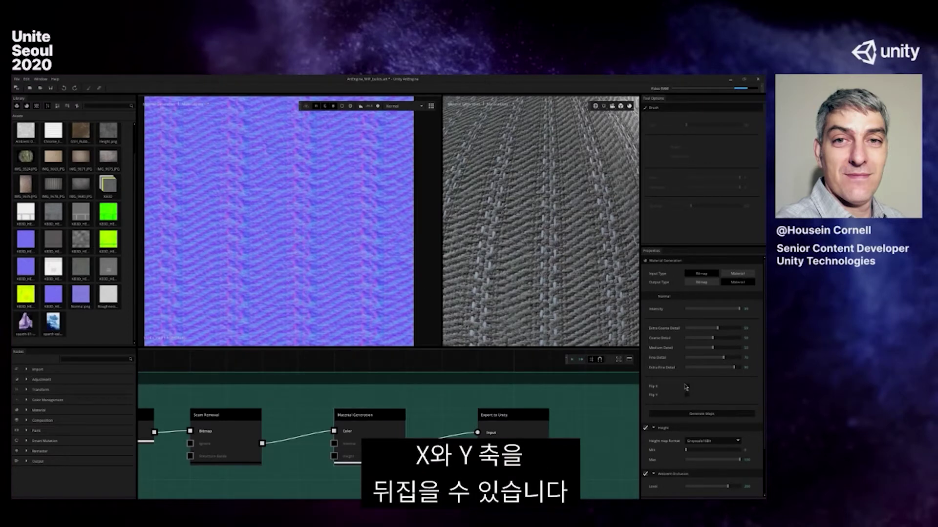
scroll(689, 402, down, 3)
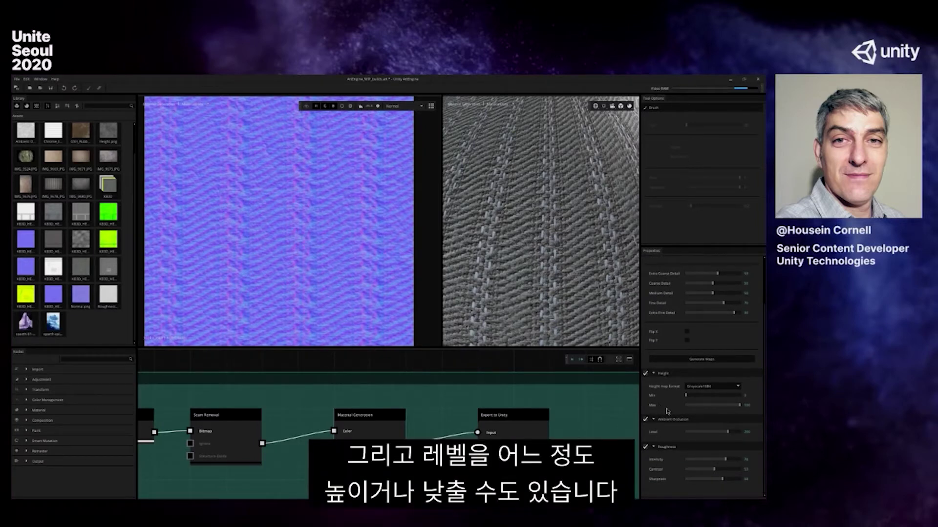
click(416, 106)
click(418, 127)
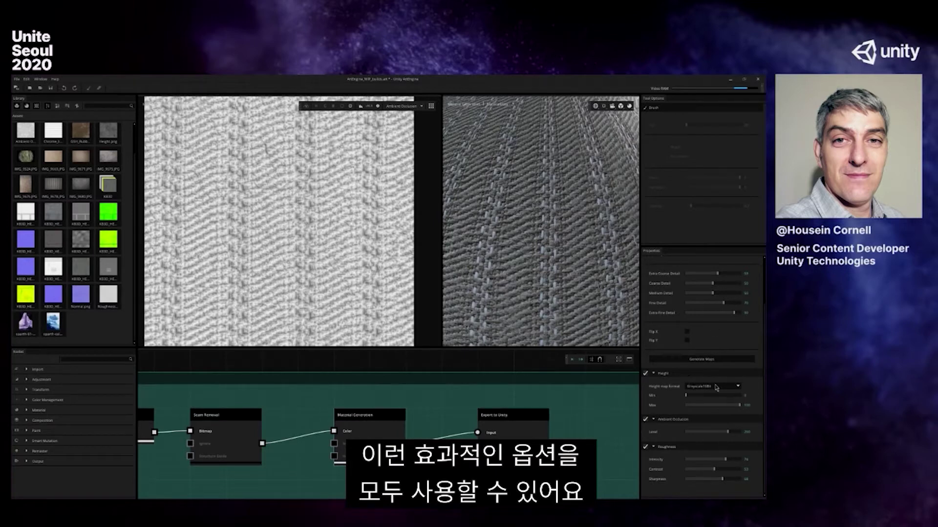
Turn on Flip X for the normal map, raise the Ambient Occlusion level, and generate the maps again
click(688, 332)
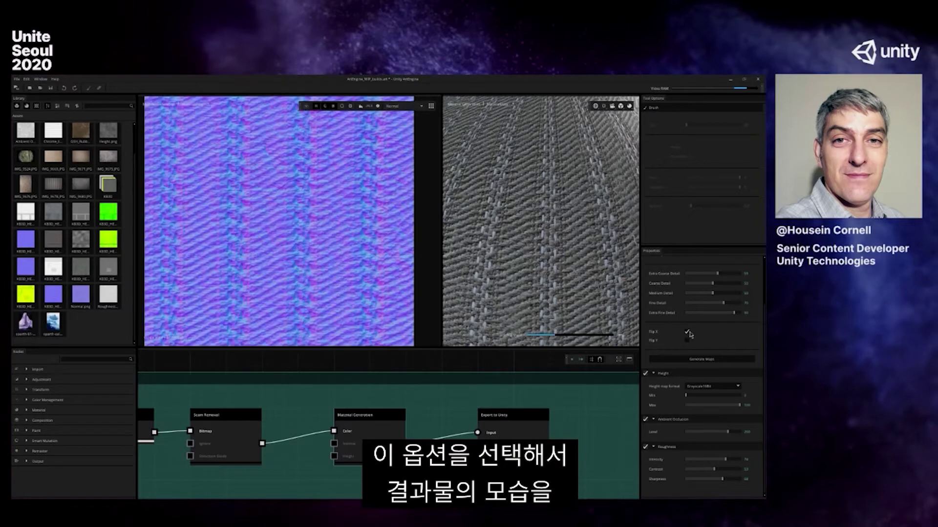
drag(604, 300, 503, 238)
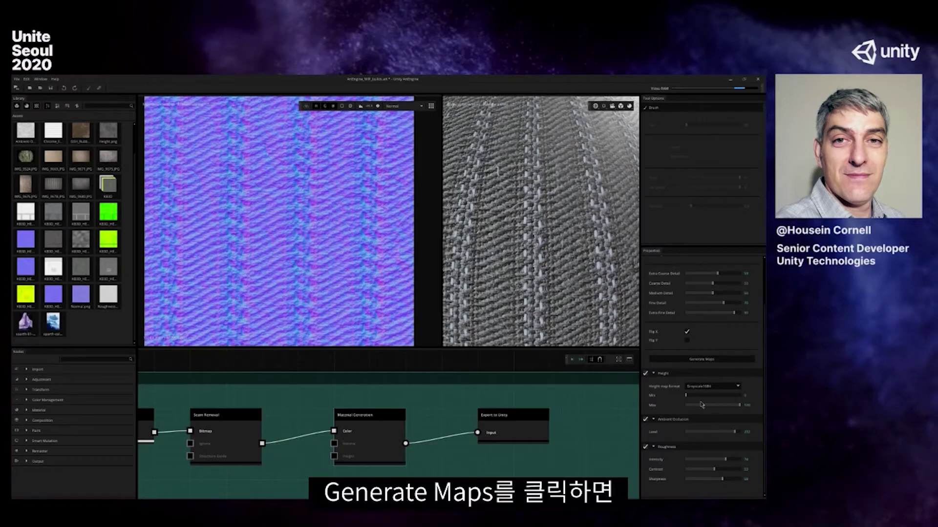
click(702, 359)
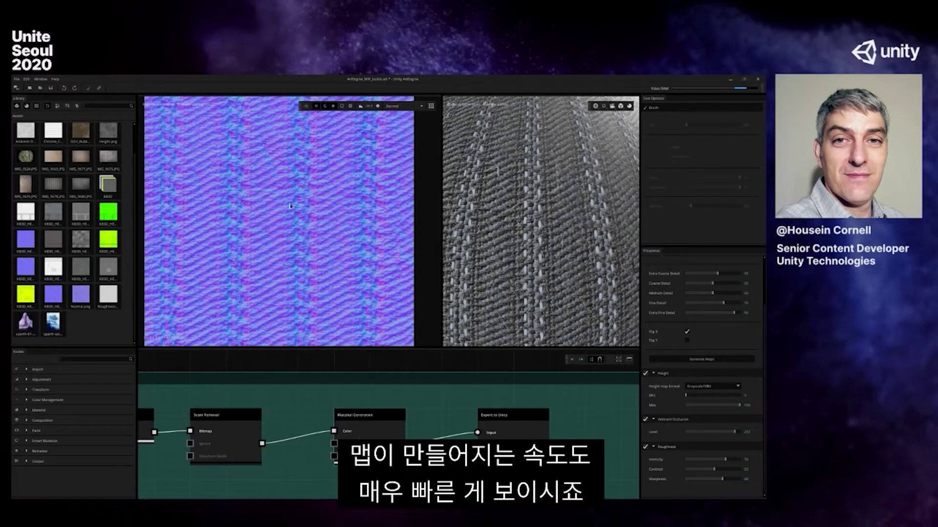
Go through the regenerated normal, height, ambient occlusion, roughness and diffuse maps in the 2D view
click(400, 106)
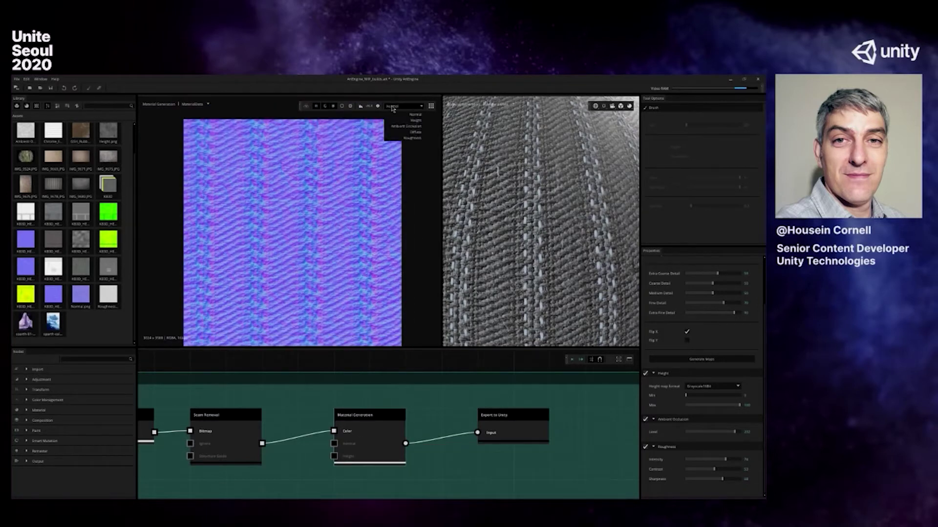
click(404, 120)
click(403, 106)
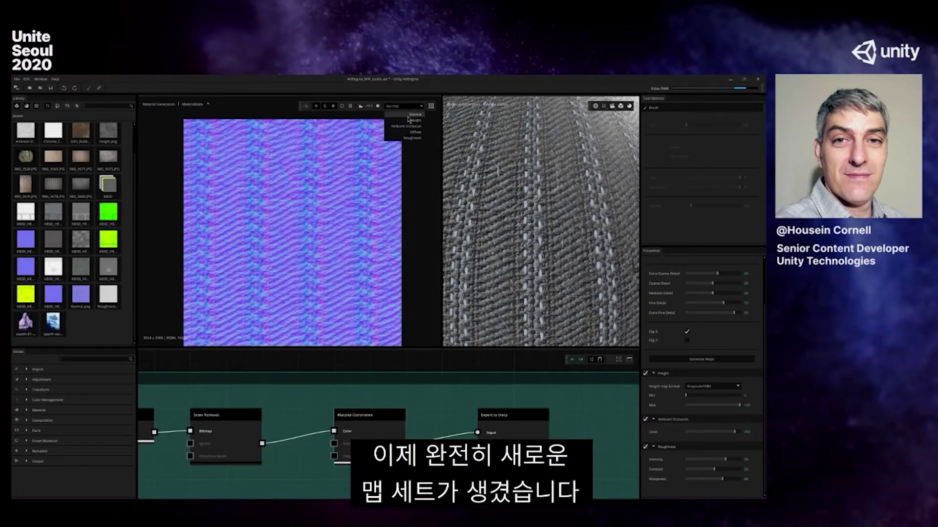
click(409, 123)
click(410, 107)
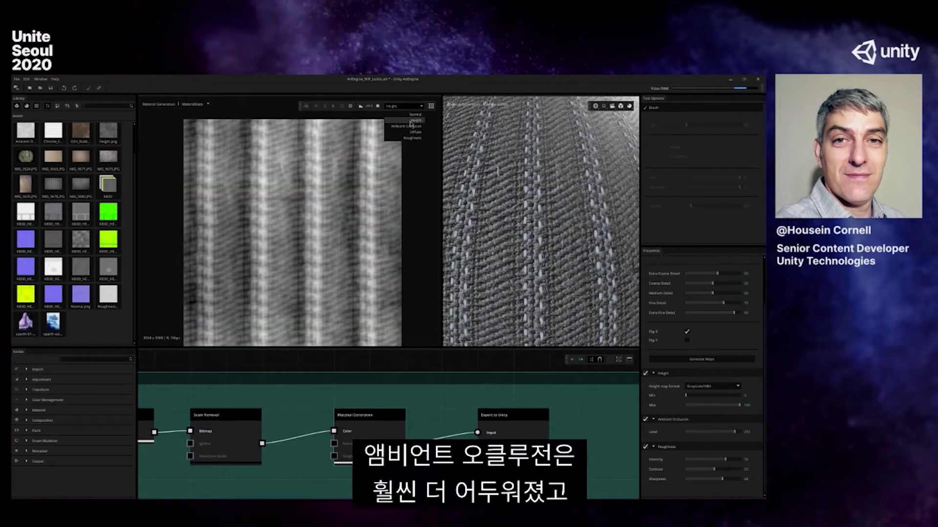
click(411, 131)
click(408, 107)
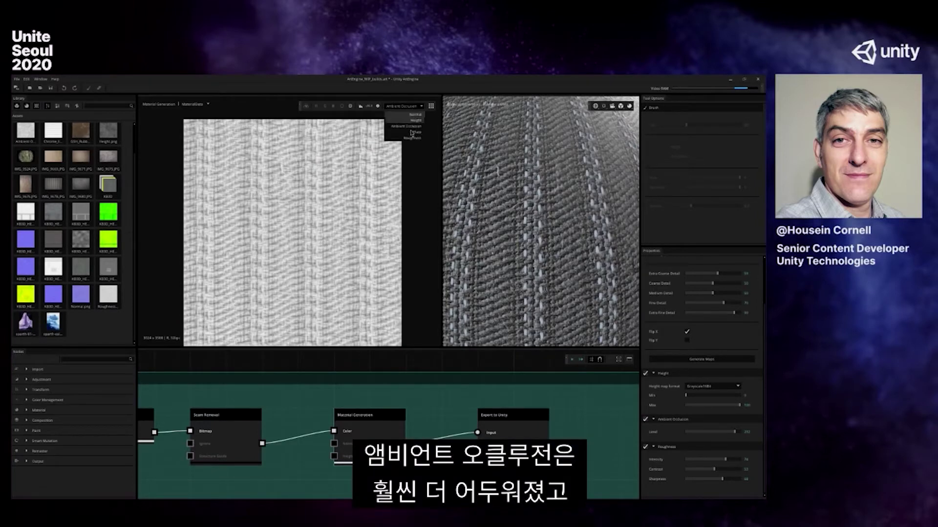
click(411, 141)
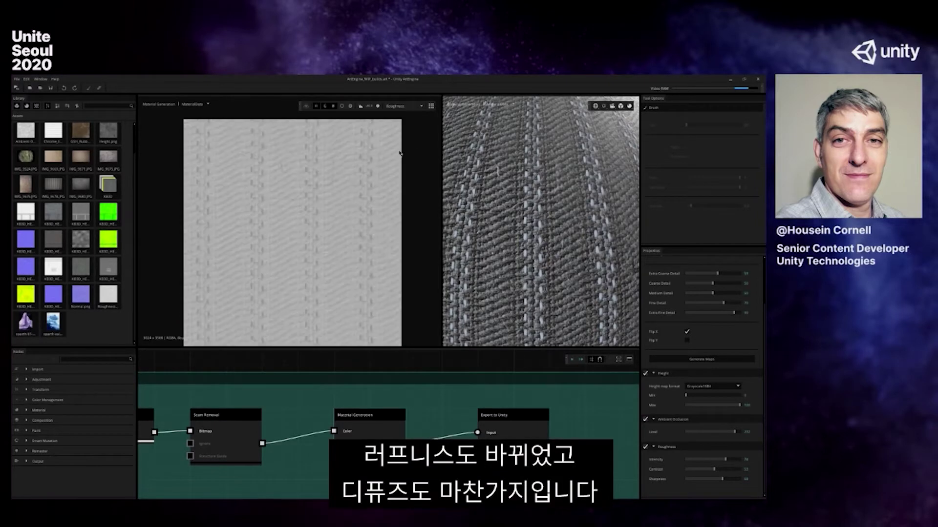
click(420, 106)
click(415, 132)
Tile the diffuse map in the 2D view and inspect the material on the 3D sphere from different distances and angles
click(431, 106)
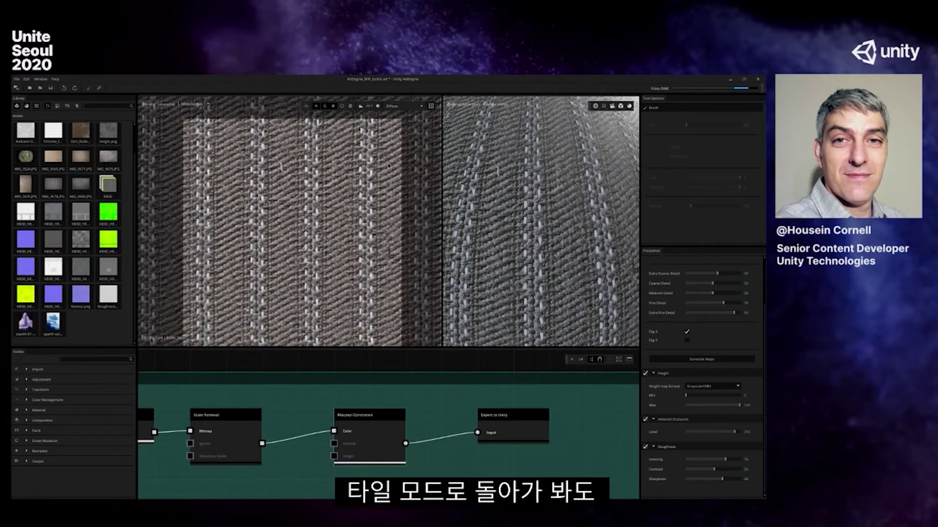
scroll(329, 238, down, 5)
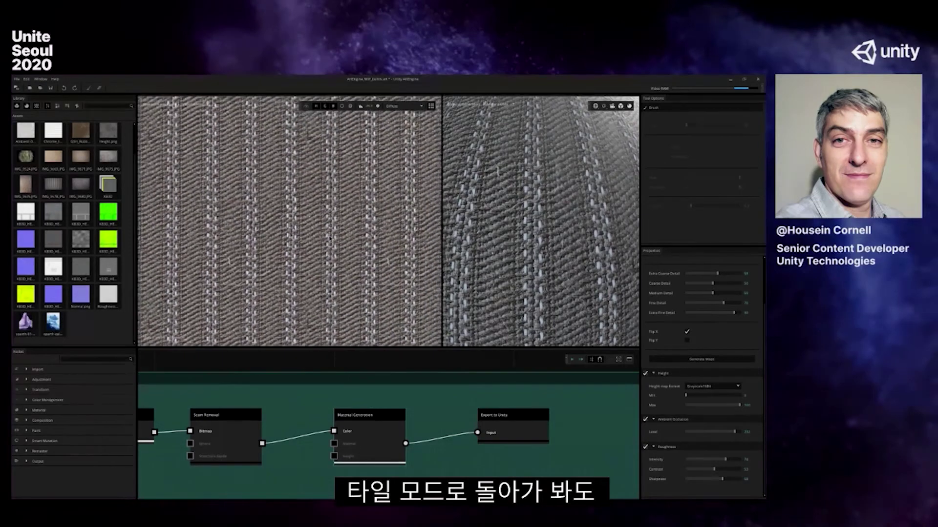
scroll(329, 239, down, 2)
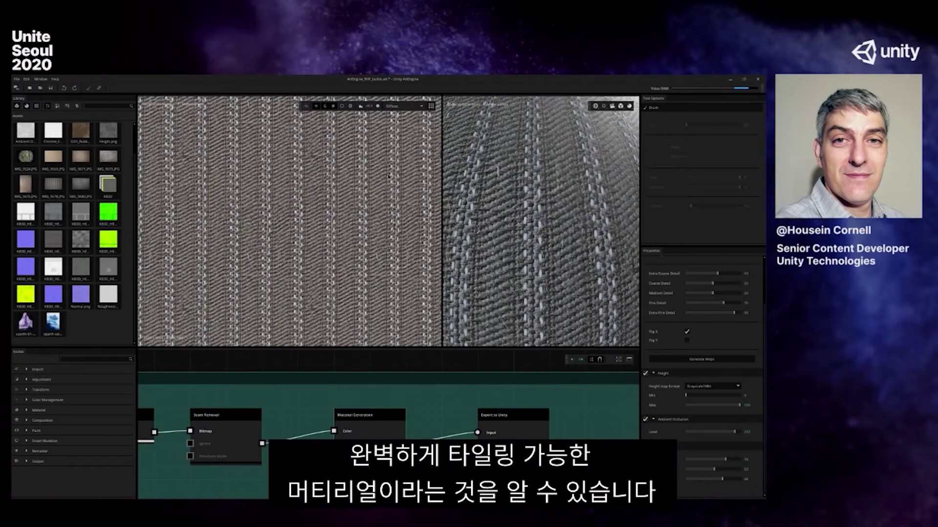
scroll(567, 249, down, 5)
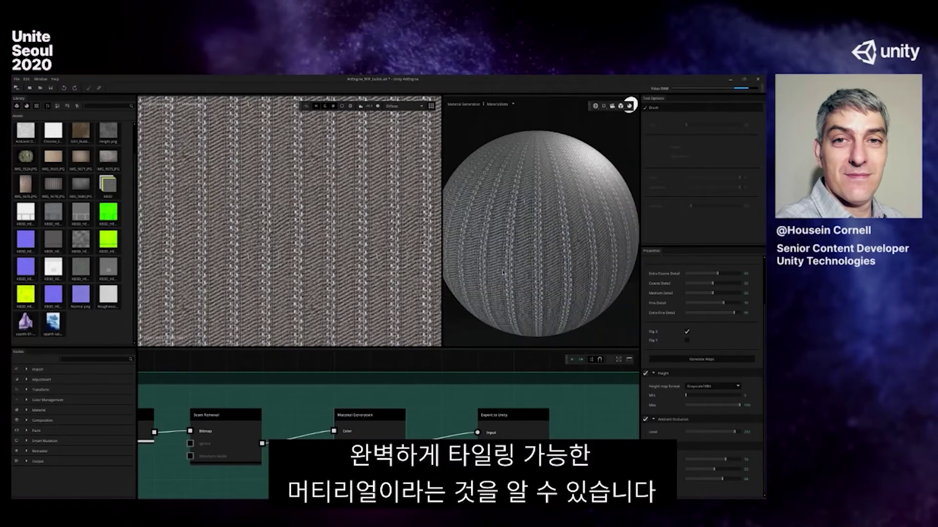
scroll(524, 283, up, 5)
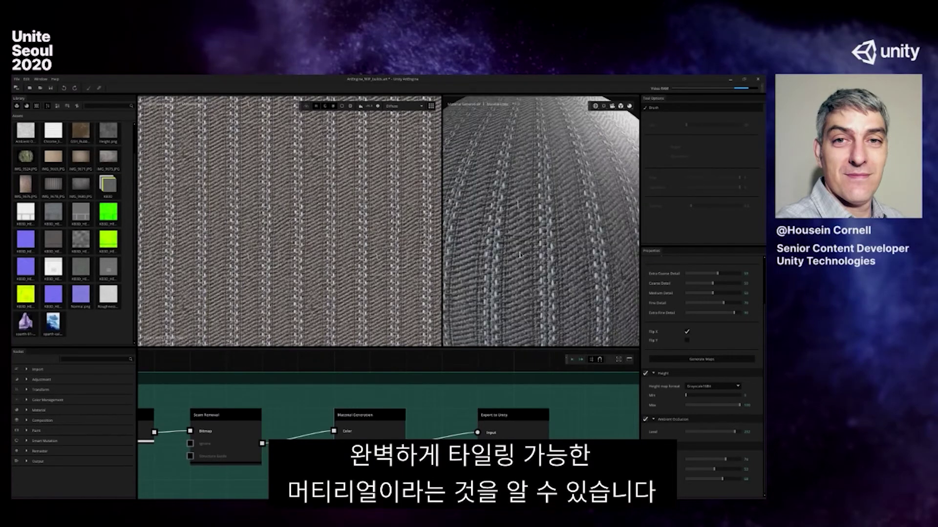
drag(499, 265, 501, 244)
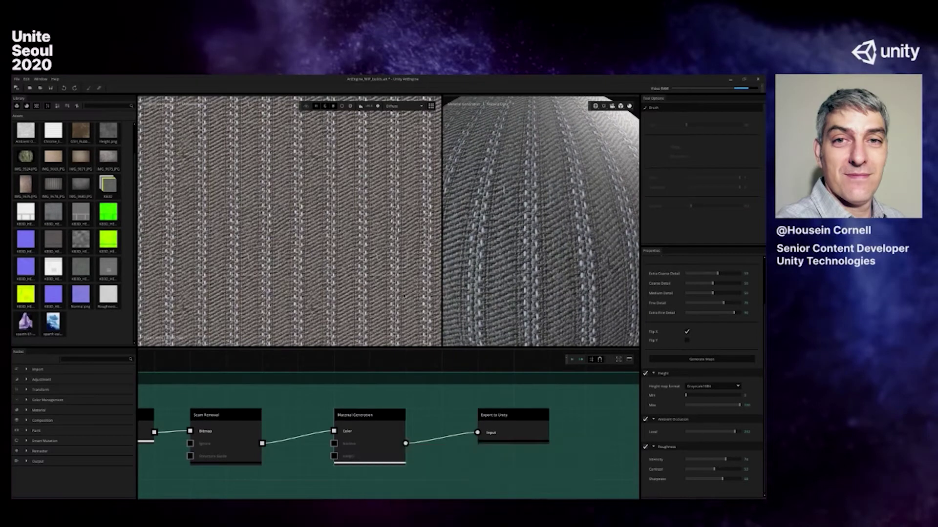